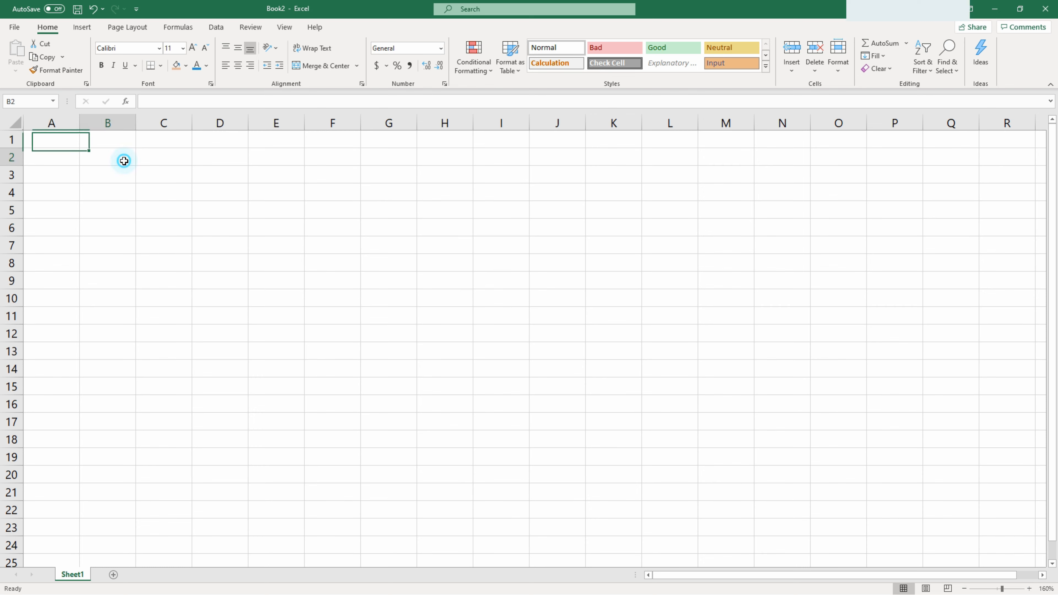
- Enter the month headings January in cell B2 and February in cell C2
{"action": "left_click", "coordinate": [124, 161]}
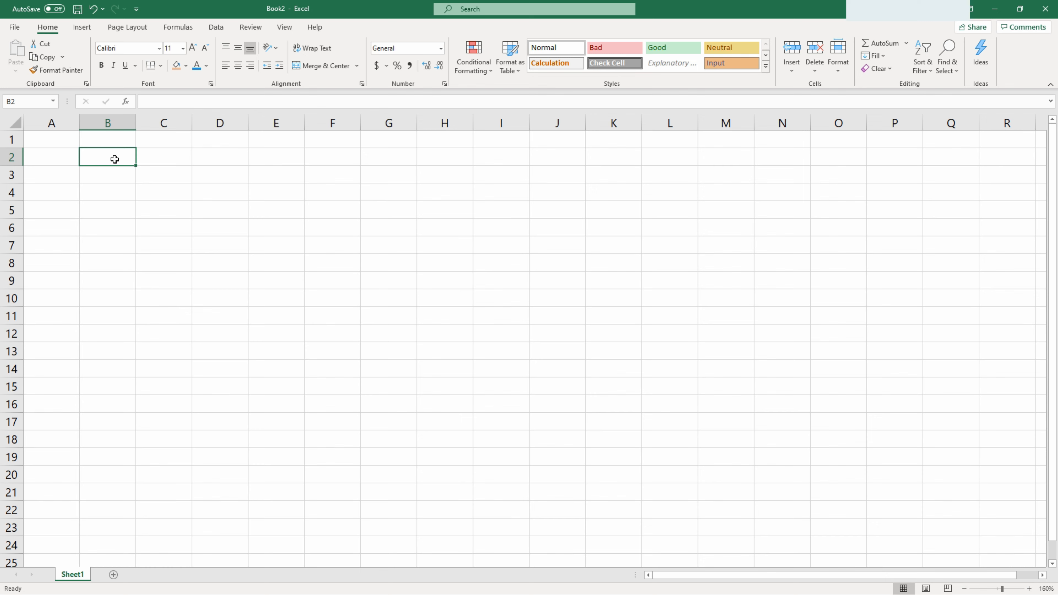
{"action": "type", "text": "January"}
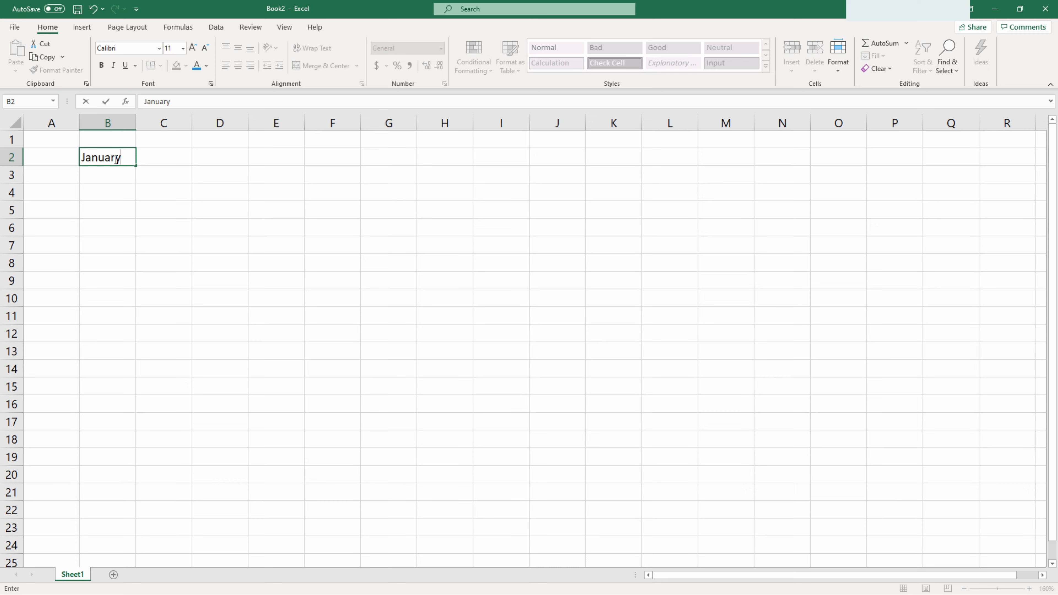
{"action": "key", "text": "Tab"}
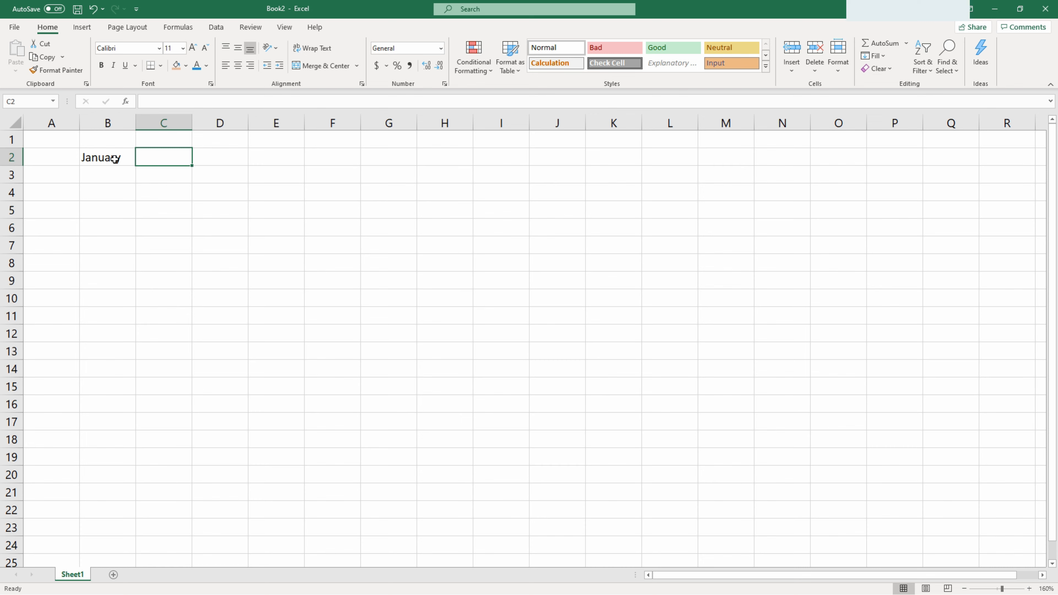
{"action": "left_click", "coordinate": [114, 159]}
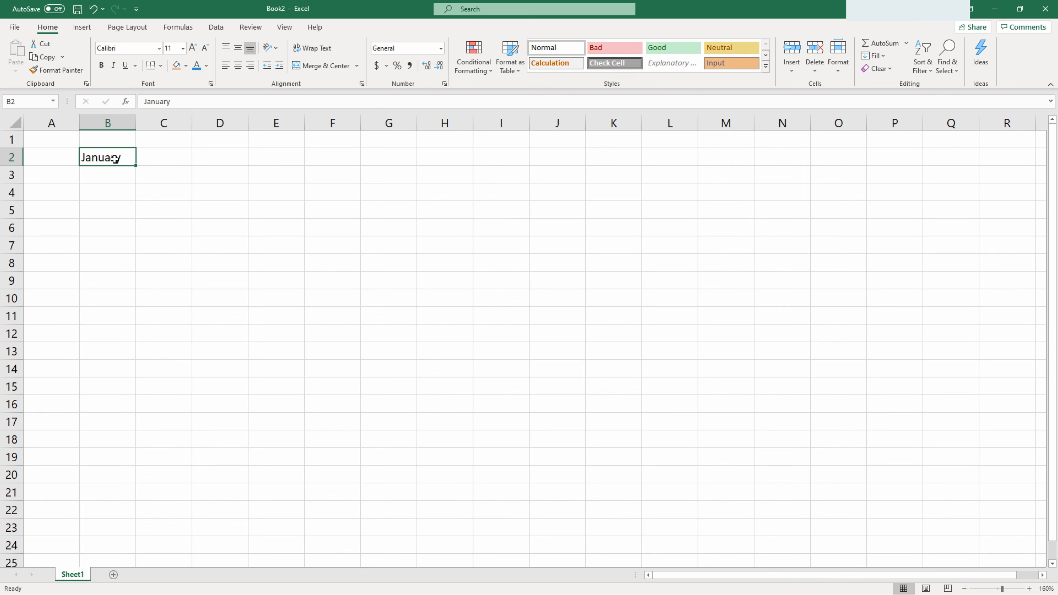
{"action": "key", "text": "Right"}
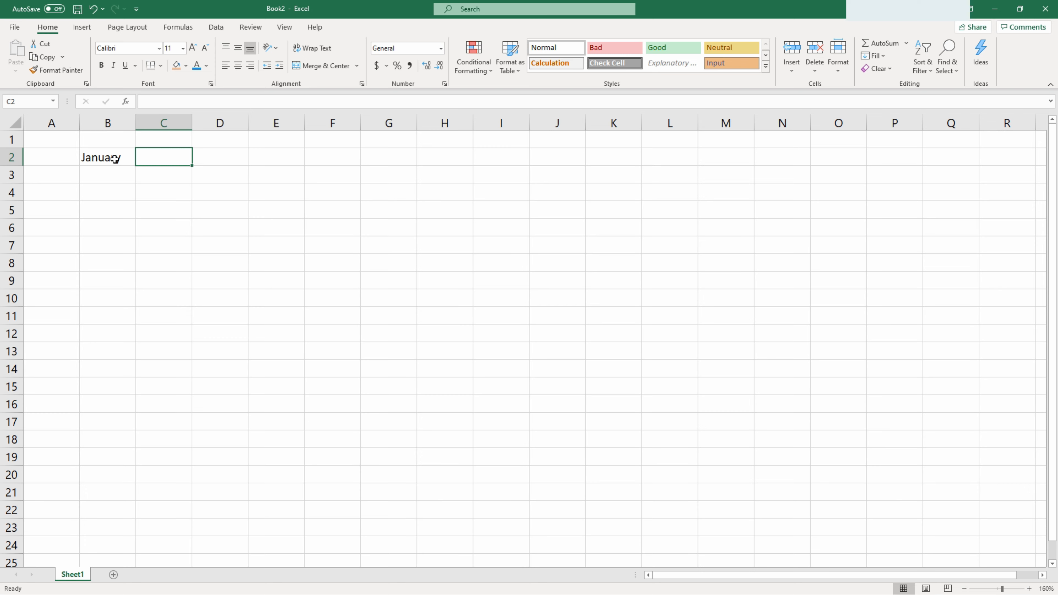
{"action": "type", "text": "Februa"}
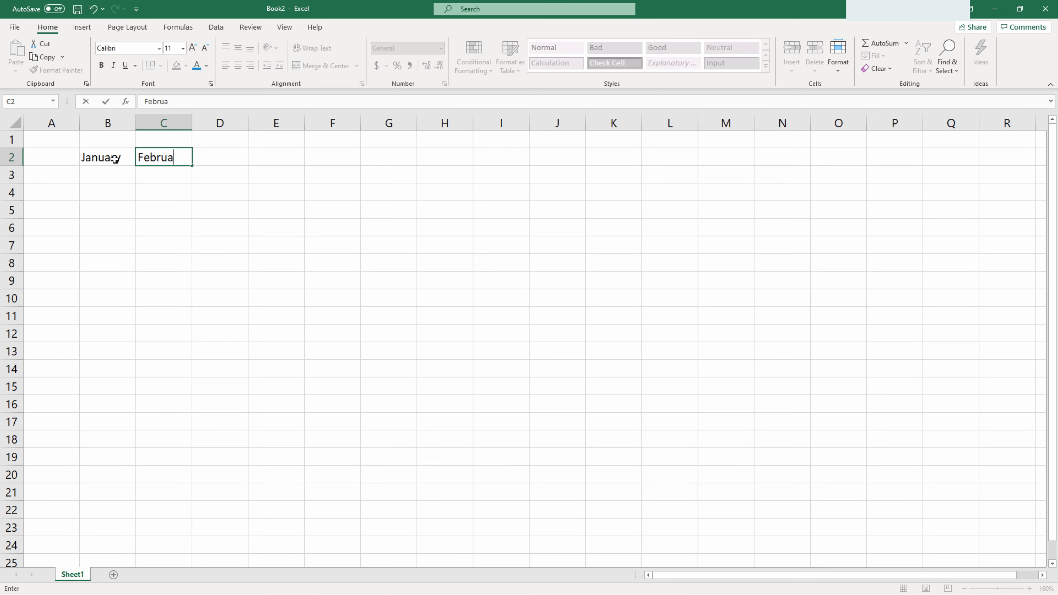
{"action": "type", "text": "ry"}
{"action": "key", "text": "Right"}
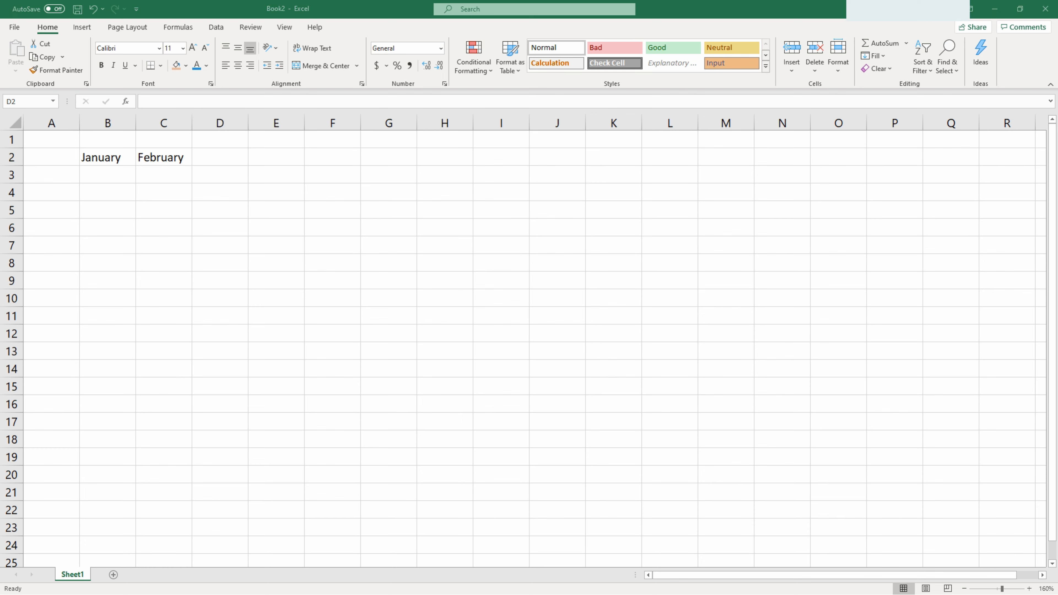
- Extend the January–February series across row 2 through December in cell M2
{"action": "left_click", "coordinate": [109, 157]}
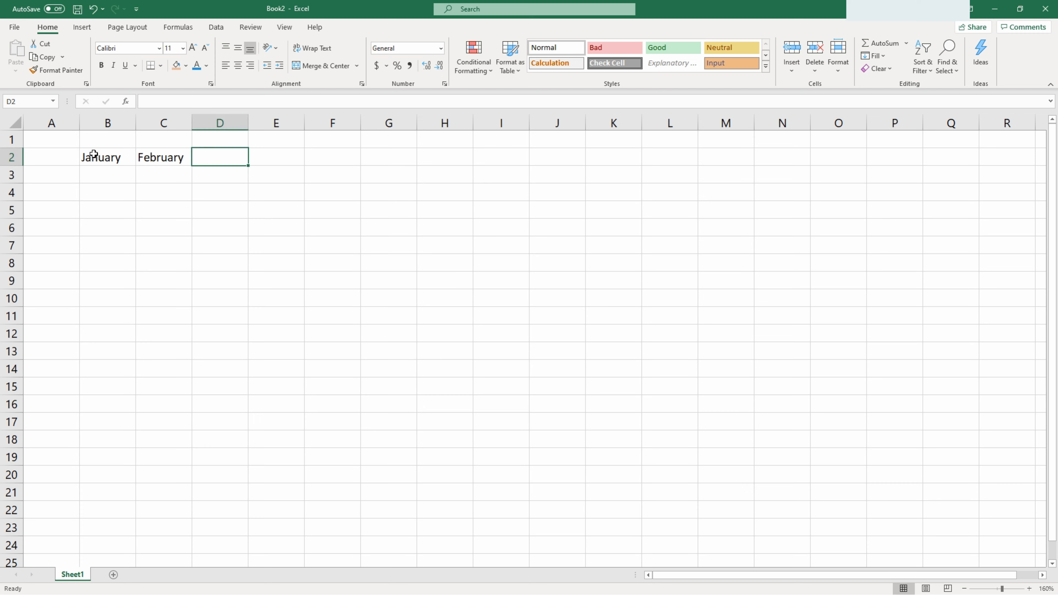
{"action": "left_click_drag", "start_coordinate": [91, 155], "coordinate": [160, 159]}
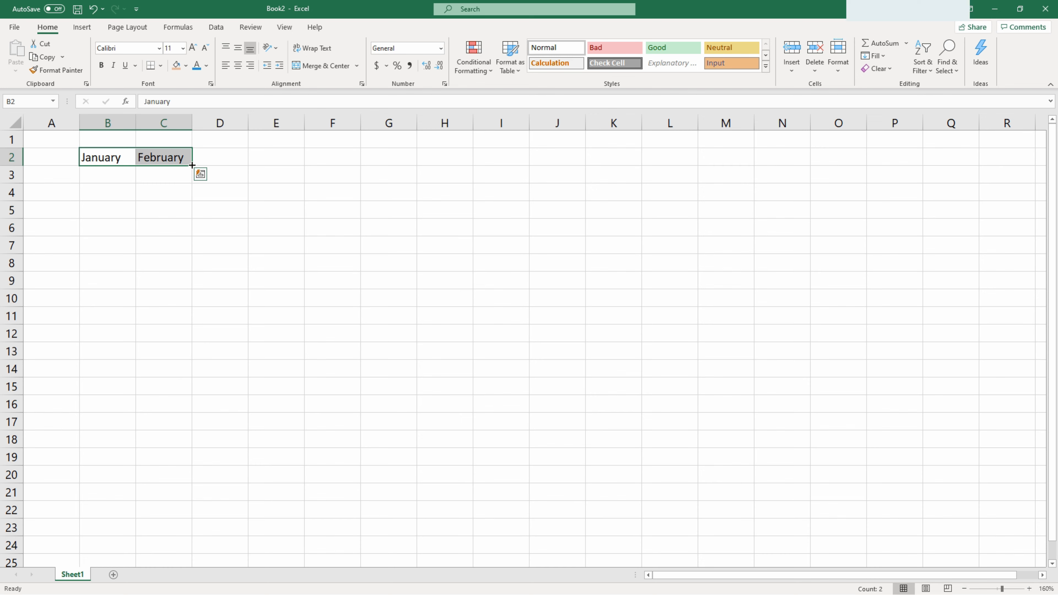
{"action": "left_click_drag", "start_coordinate": [192, 166], "coordinate": [746, 150]}
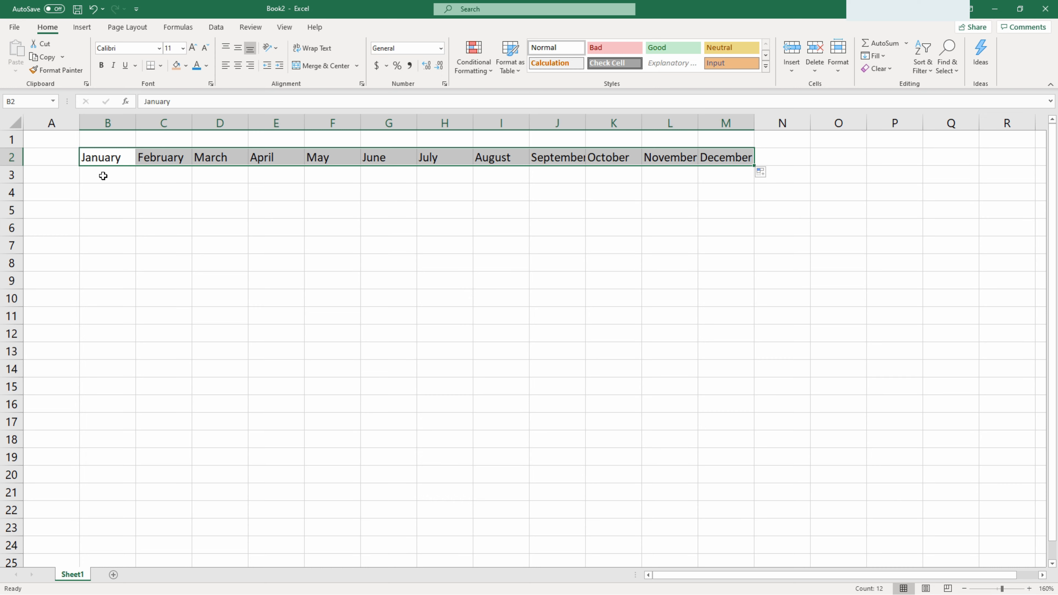
- Enter 1 and 2 in cells B3 and B4, and extend the series down to 10 in cell B12
{"action": "left_click", "coordinate": [103, 176]}
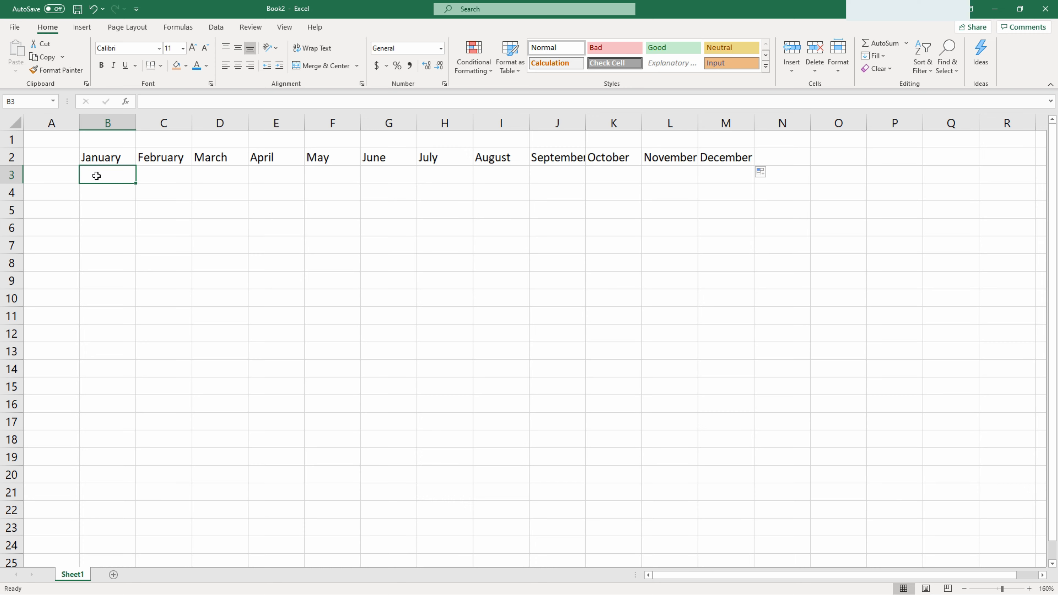
{"action": "double_click", "coordinate": [96, 176]}
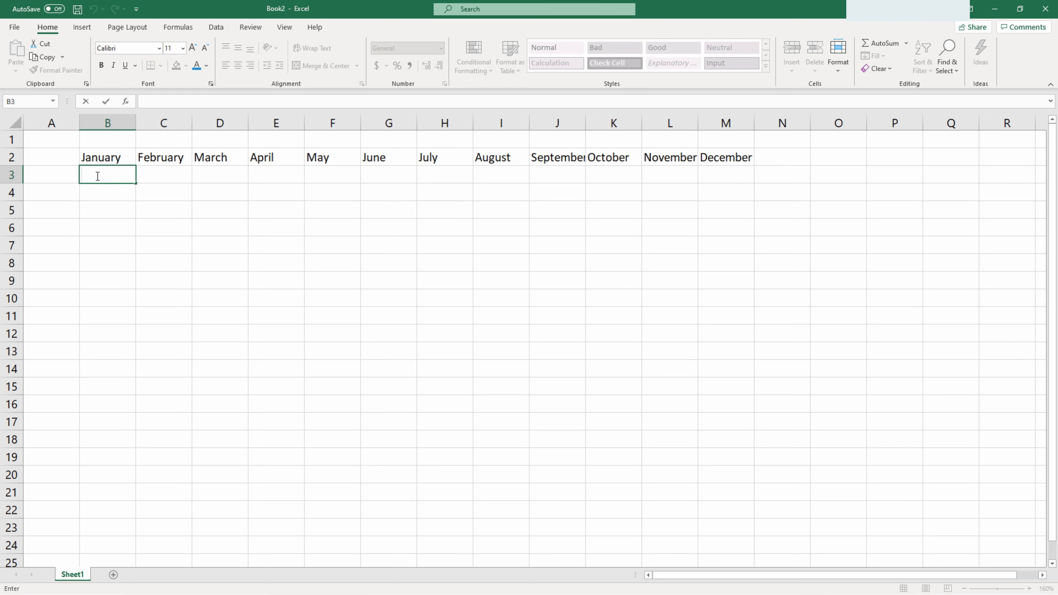
{"action": "type", "text": "1"}
{"action": "key", "text": "Return"}
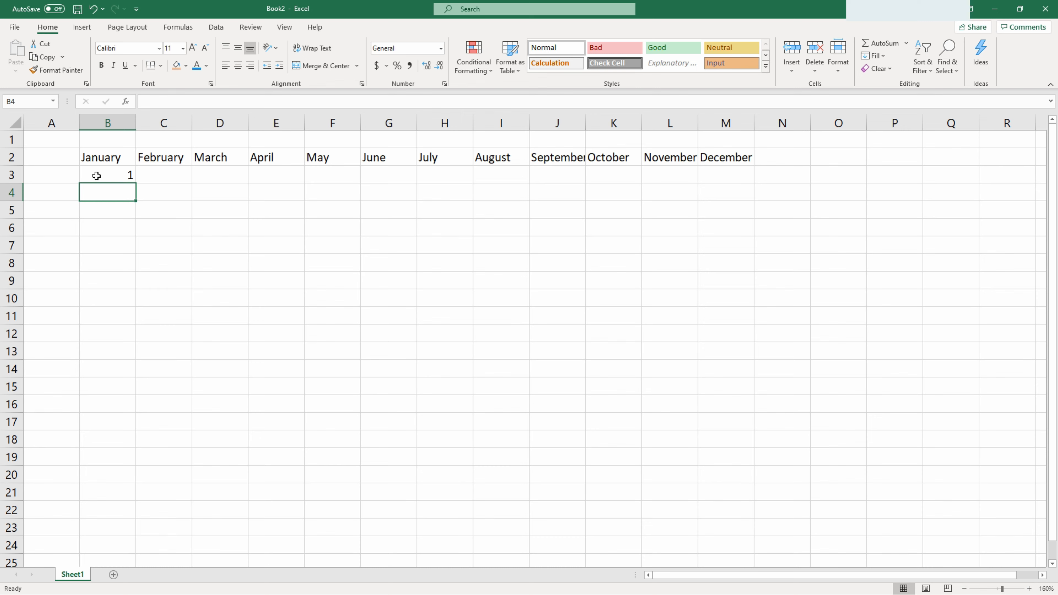
{"action": "type", "text": "2"}
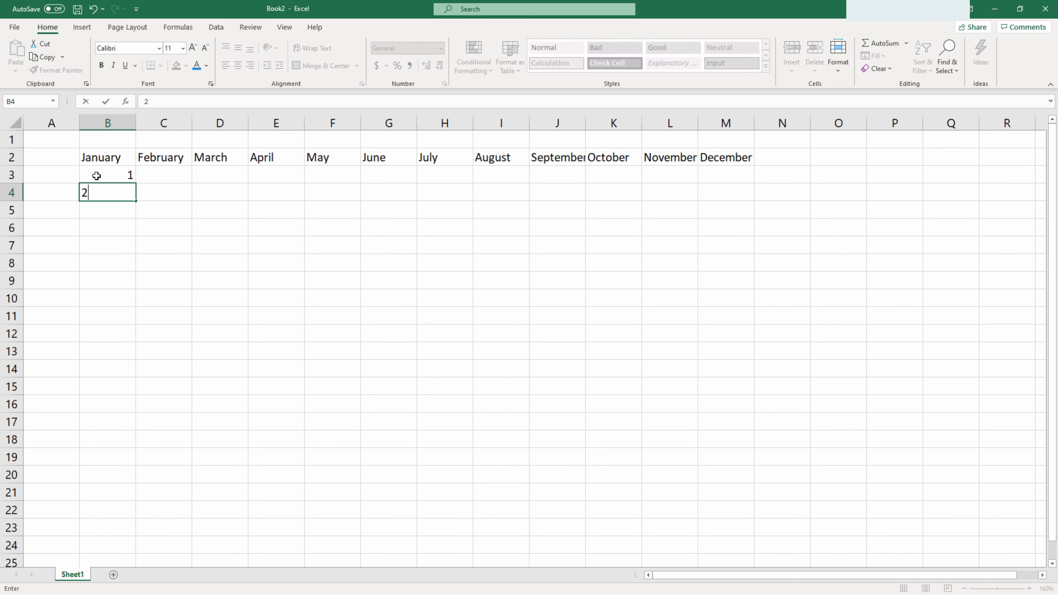
{"action": "key", "text": "Return"}
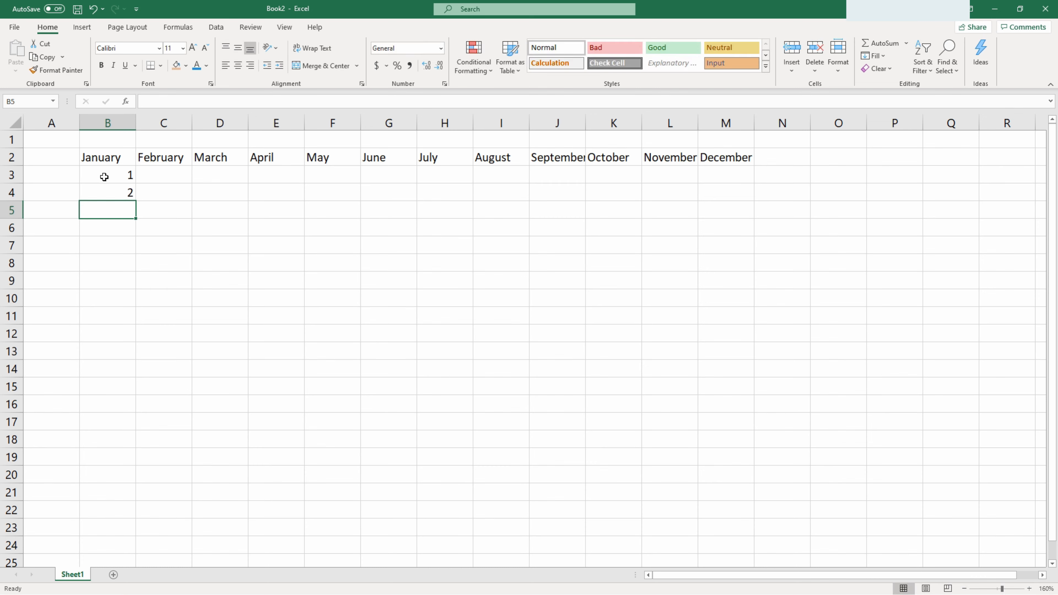
{"action": "left_click_drag", "start_coordinate": [105, 176], "coordinate": [104, 190]}
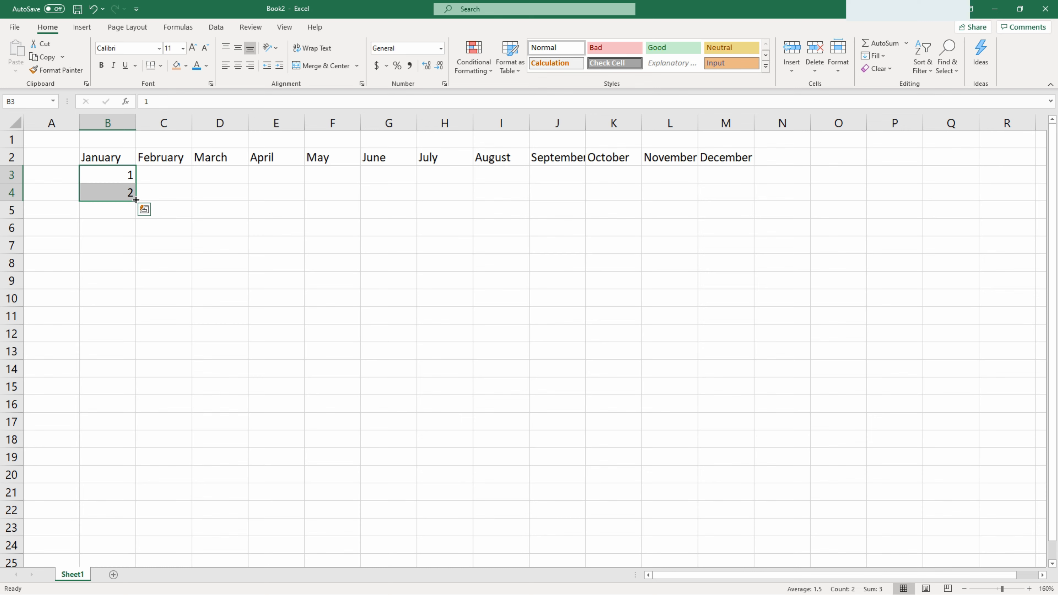
{"action": "left_click_drag", "start_coordinate": [135, 200], "coordinate": [123, 335]}
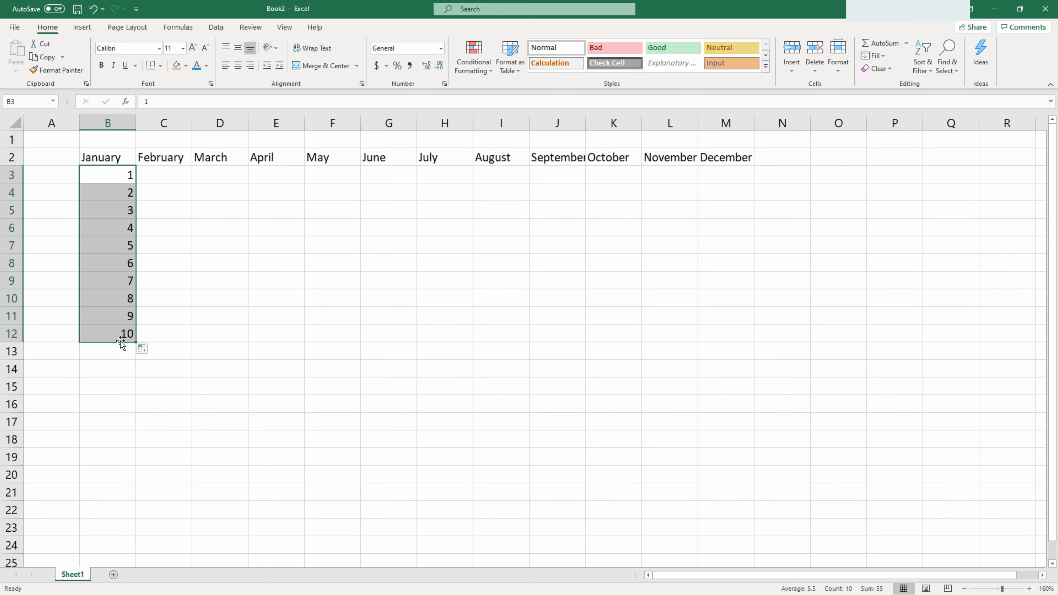
- Enter 2 and 4 in cells C3 and C4, and extend the series down to 20 in cell C12
{"action": "left_click", "coordinate": [165, 179]}
{"action": "type", "text": "2"}
{"action": "key", "text": "Return"}
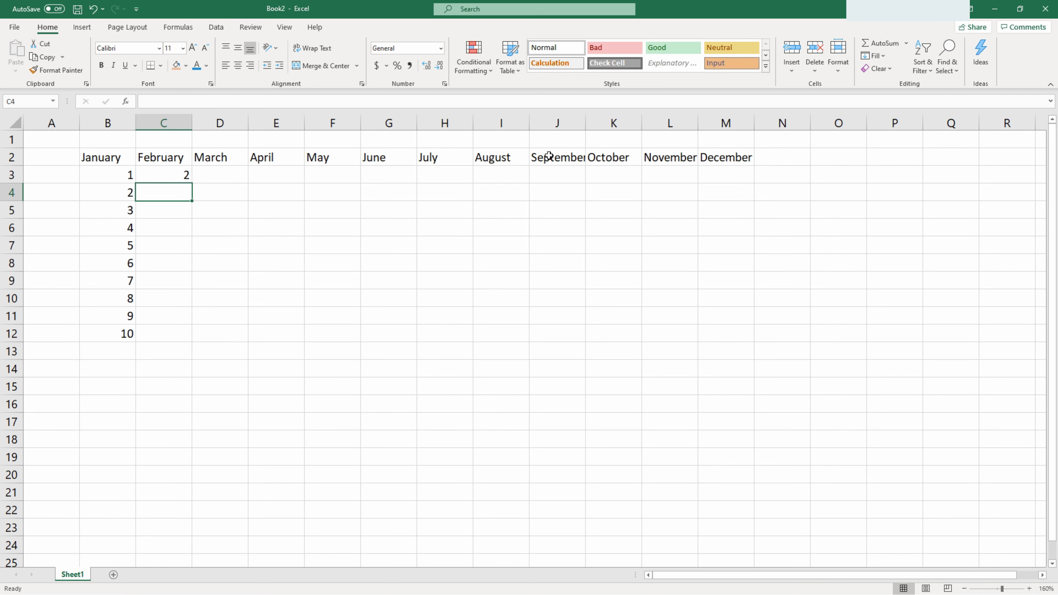
{"action": "type", "text": "4"}
{"action": "key", "text": "Return"}
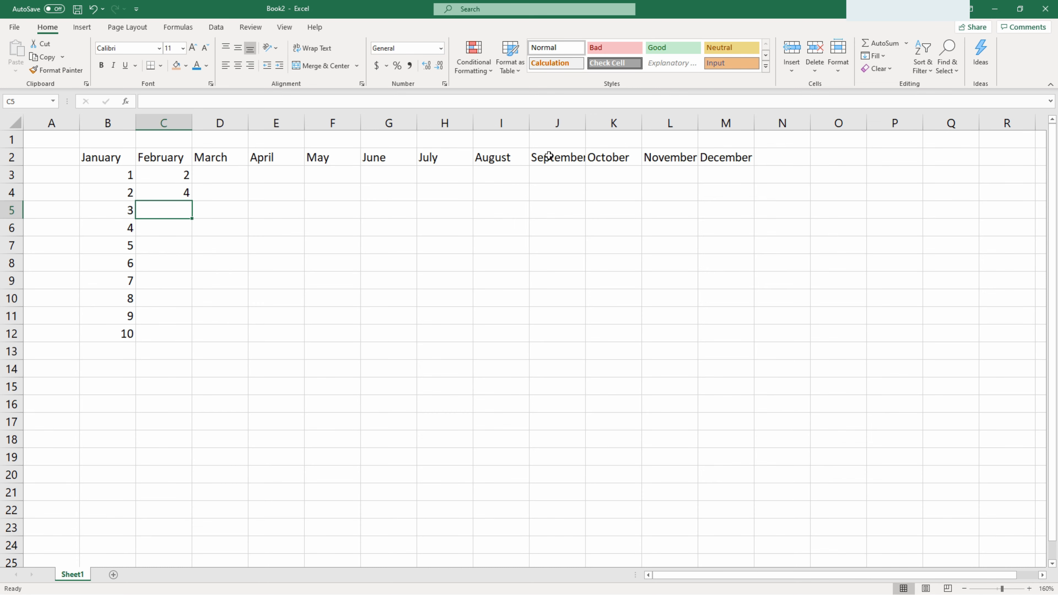
{"action": "left_click_drag", "start_coordinate": [153, 177], "coordinate": [154, 191]}
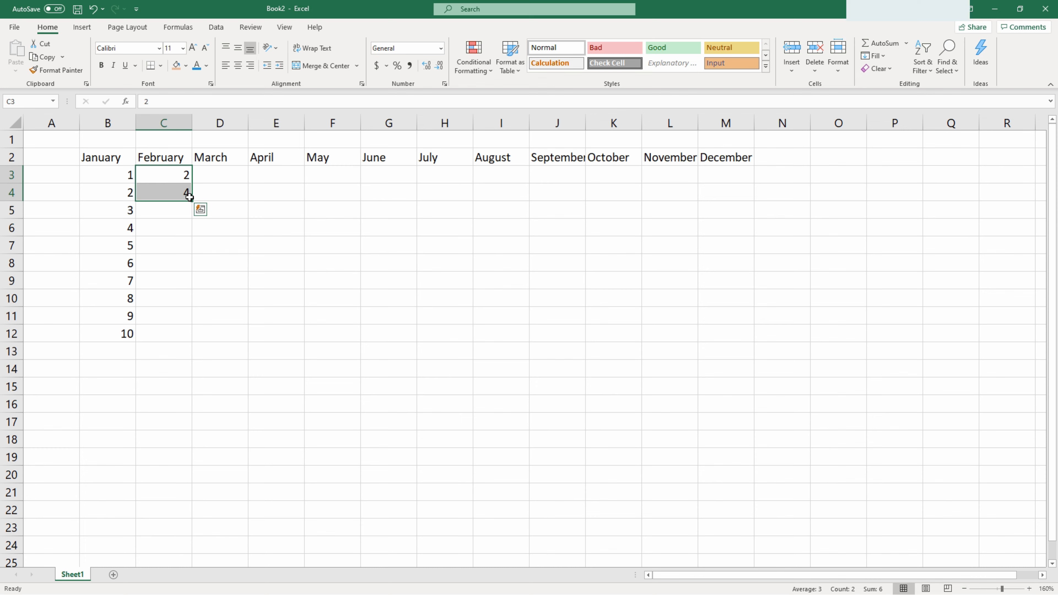
{"action": "left_click_drag", "start_coordinate": [193, 201], "coordinate": [193, 201]}
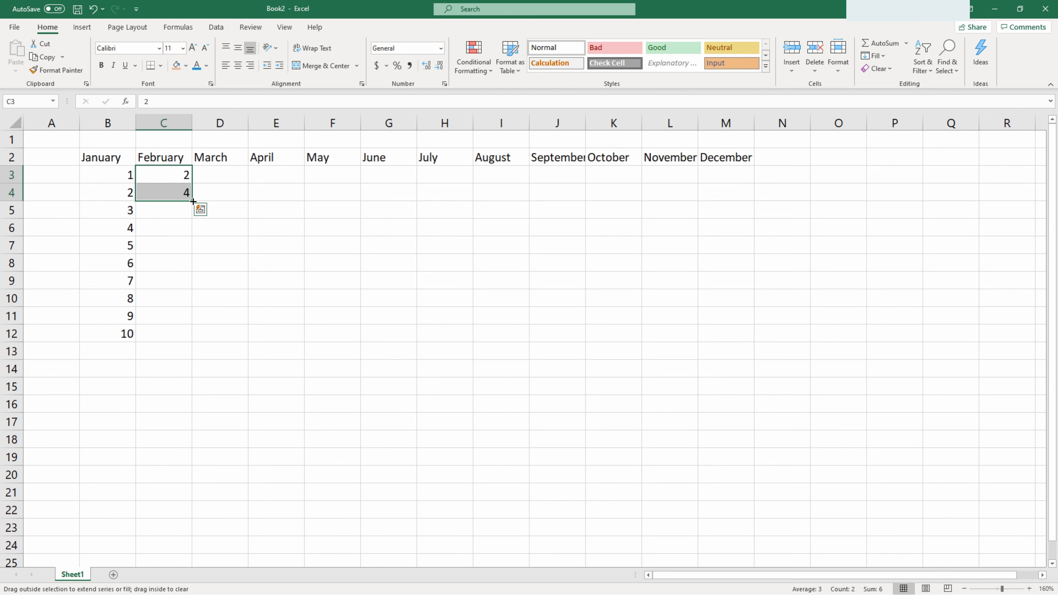
{"action": "left_click_drag", "start_coordinate": [193, 202], "coordinate": [188, 347]}
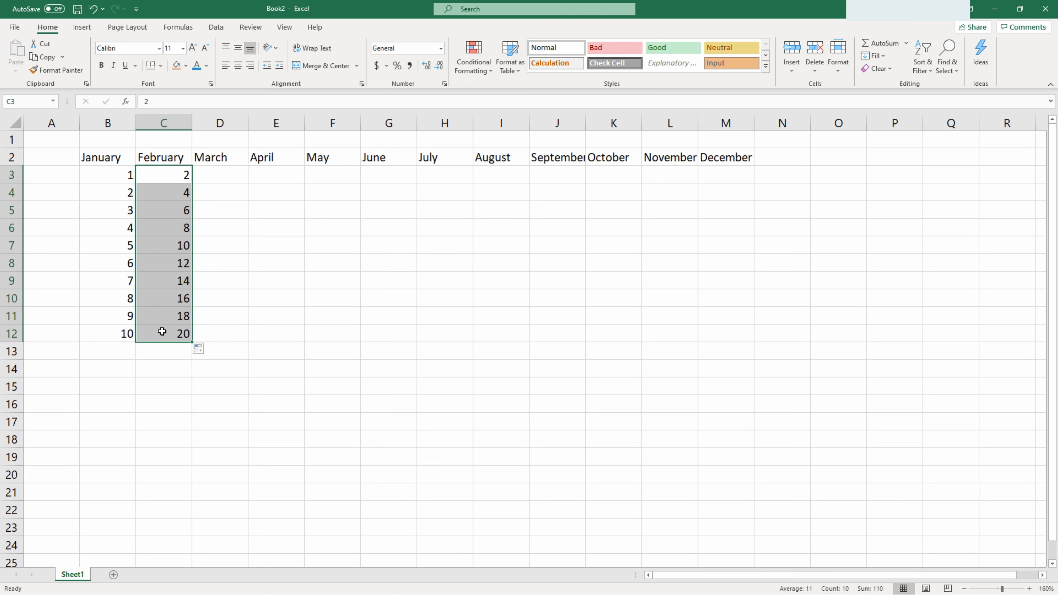
- Format the January values in B3:B12 as dollar Accounting numbers and the February values in C3:C12 as percentages
{"action": "left_click", "coordinate": [212, 170]}
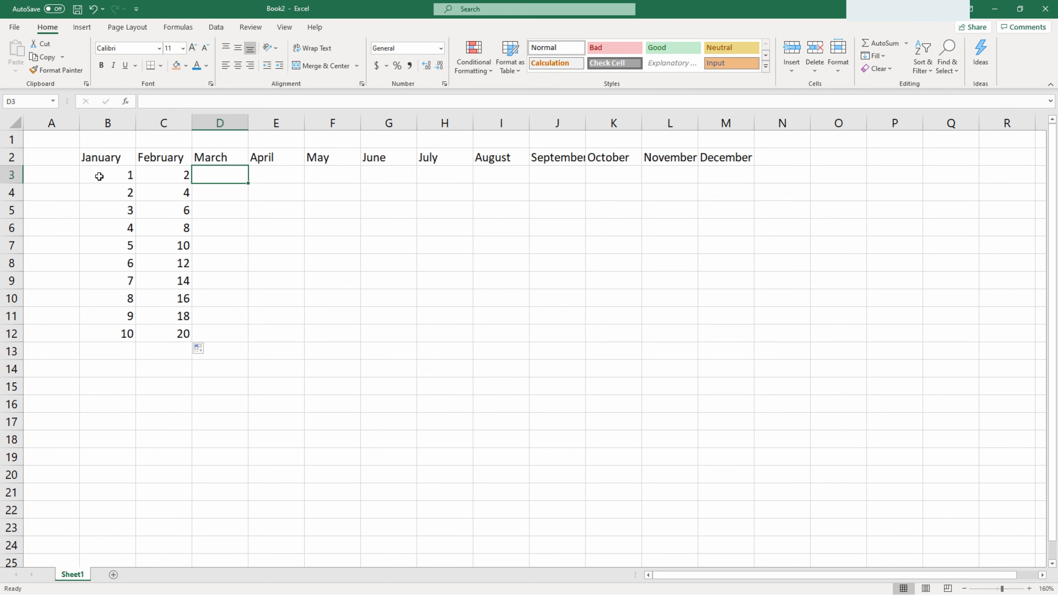
{"action": "left_click_drag", "start_coordinate": [99, 176], "coordinate": [90, 331]}
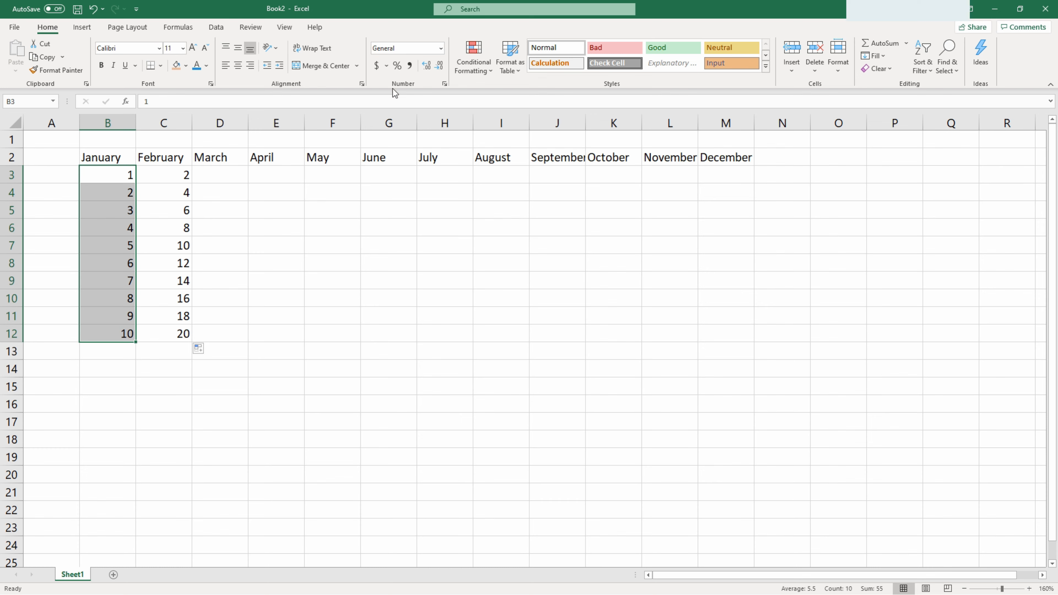
{"action": "left_click", "coordinate": [377, 65]}
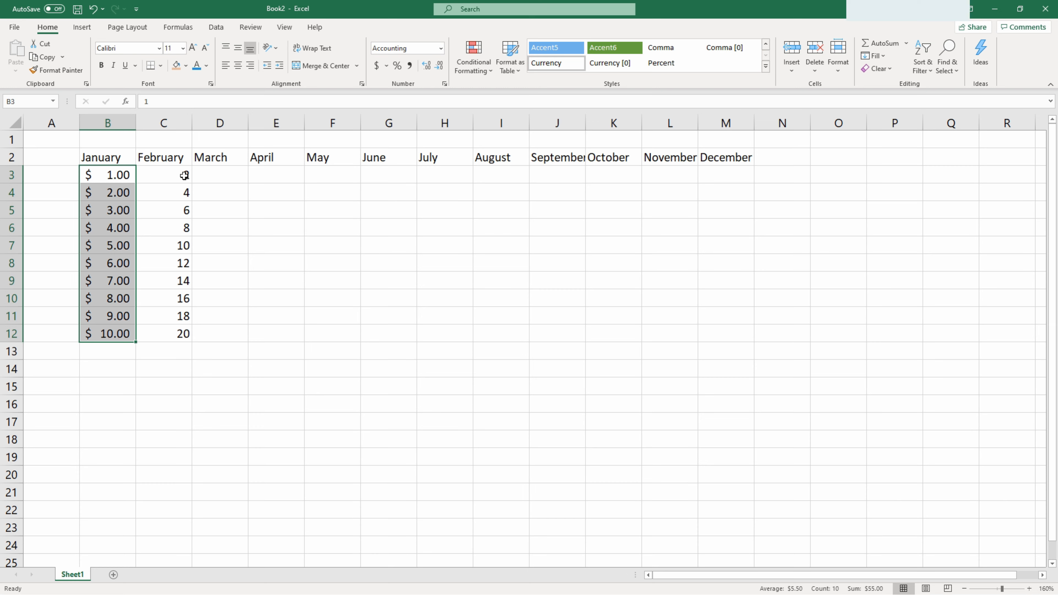
{"action": "left_click_drag", "start_coordinate": [185, 175], "coordinate": [165, 327]}
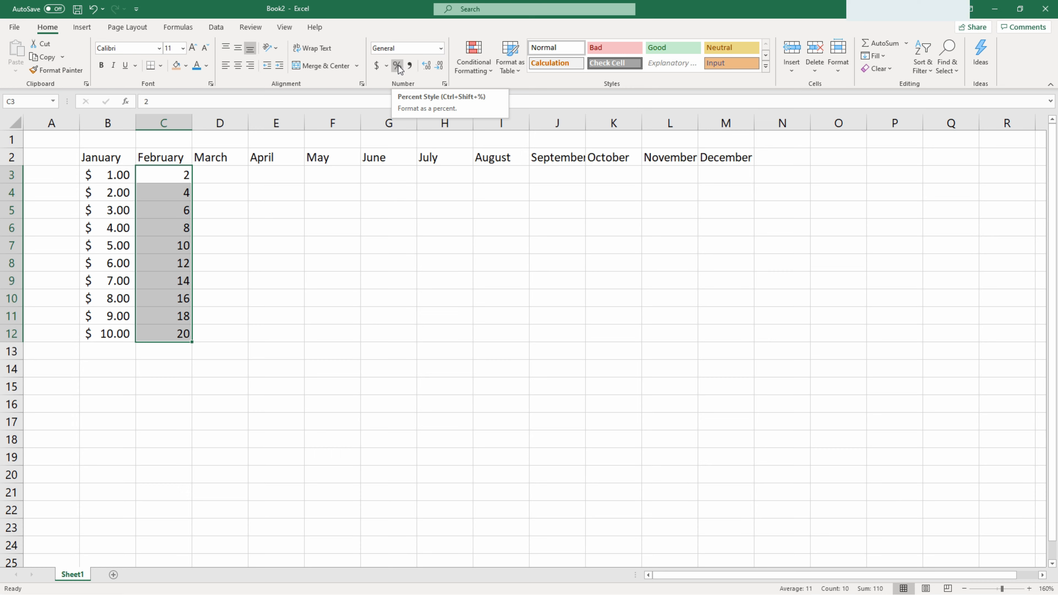
{"action": "left_click", "coordinate": [397, 66]}
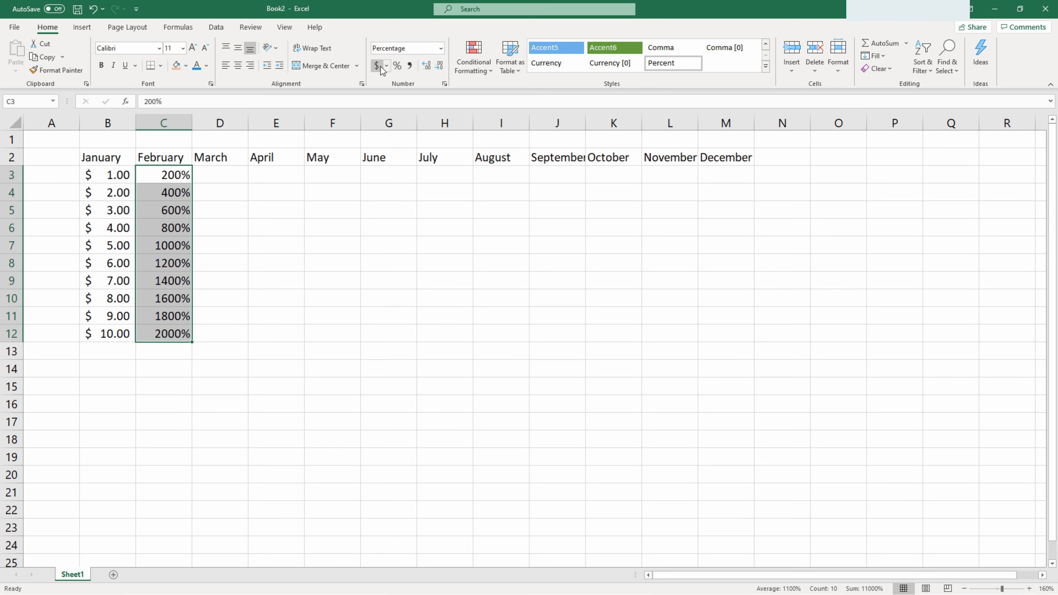
- Enter 1.5786 in cell D3 under March and display it with two decimal places
{"action": "left_click", "coordinate": [238, 180]}
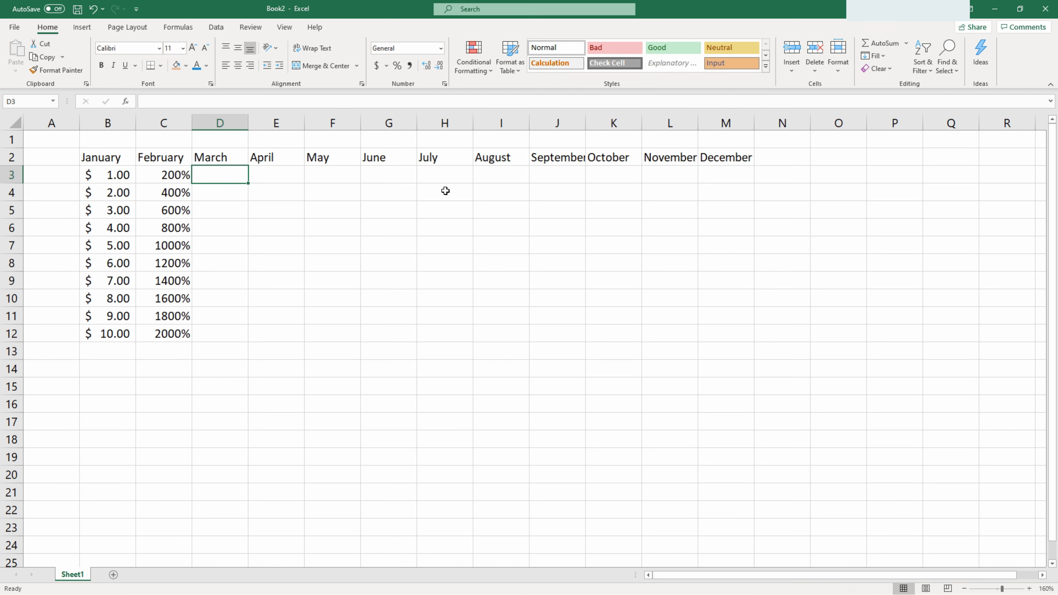
{"action": "type", "text": "1.5786"}
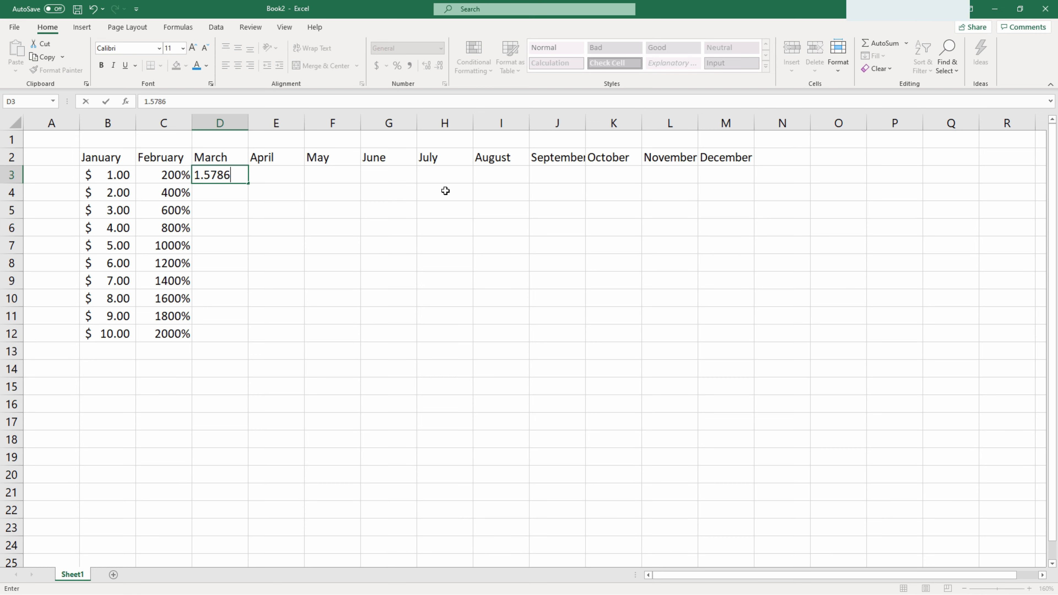
{"action": "key", "text": "Return"}
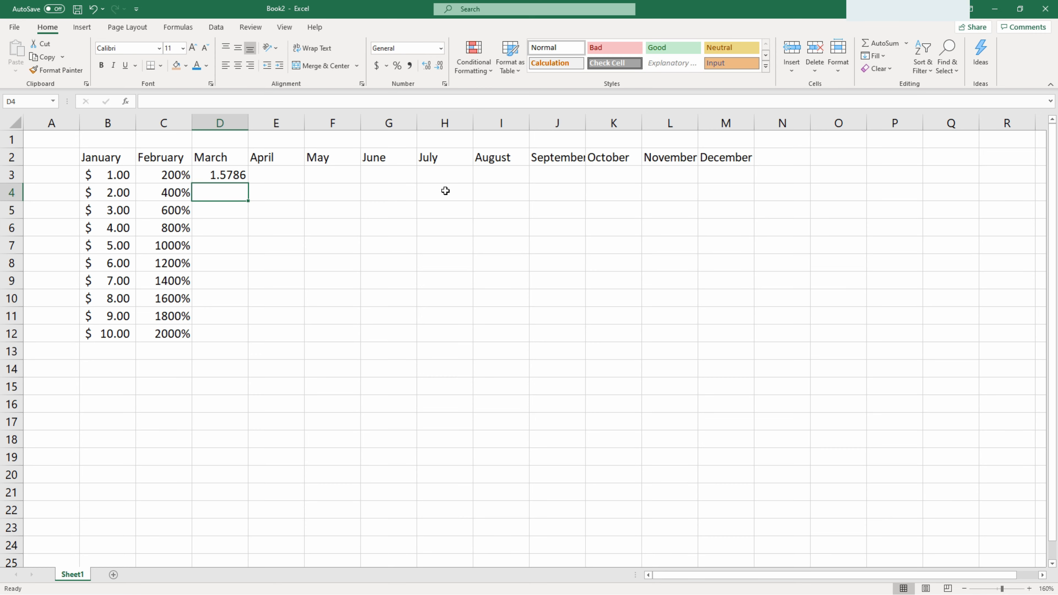
{"action": "key", "text": "Up"}
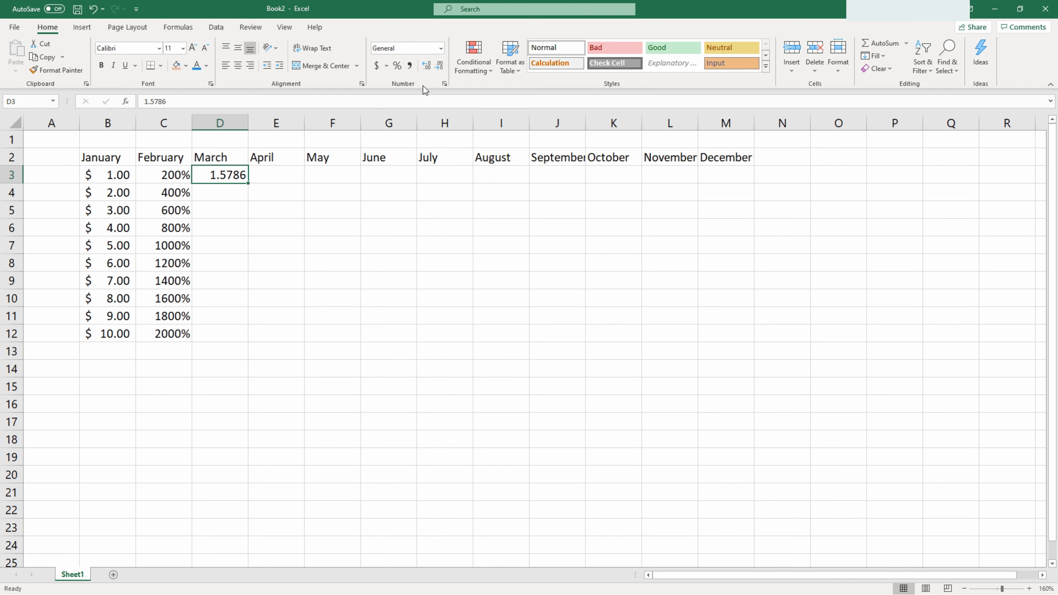
{"action": "left_click", "coordinate": [439, 72]}
{"action": "left_click", "coordinate": [440, 72]}
{"action": "left_click", "coordinate": [440, 72]}
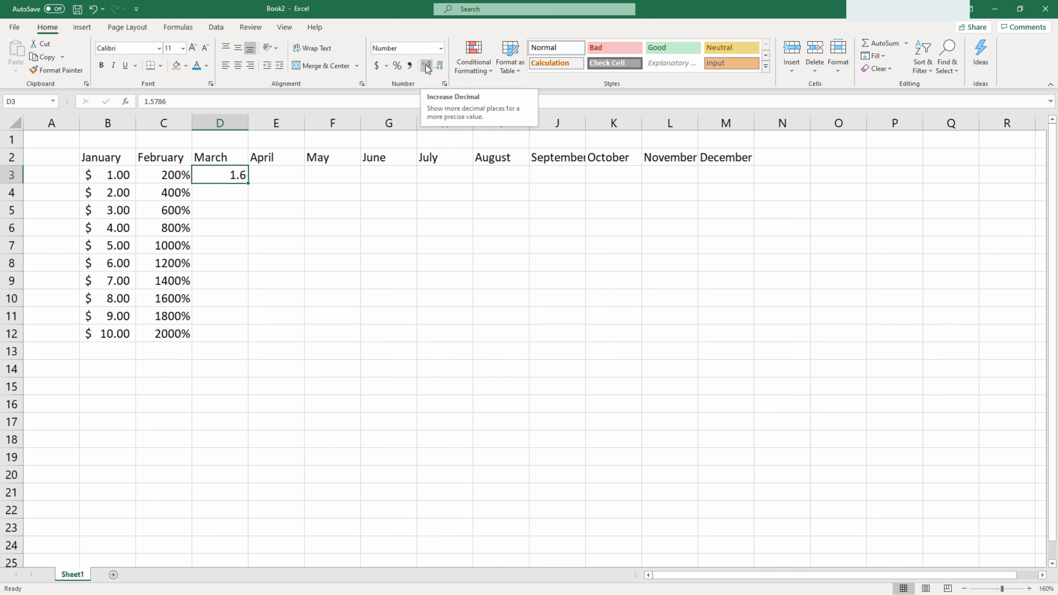
{"action": "left_click", "coordinate": [427, 66]}
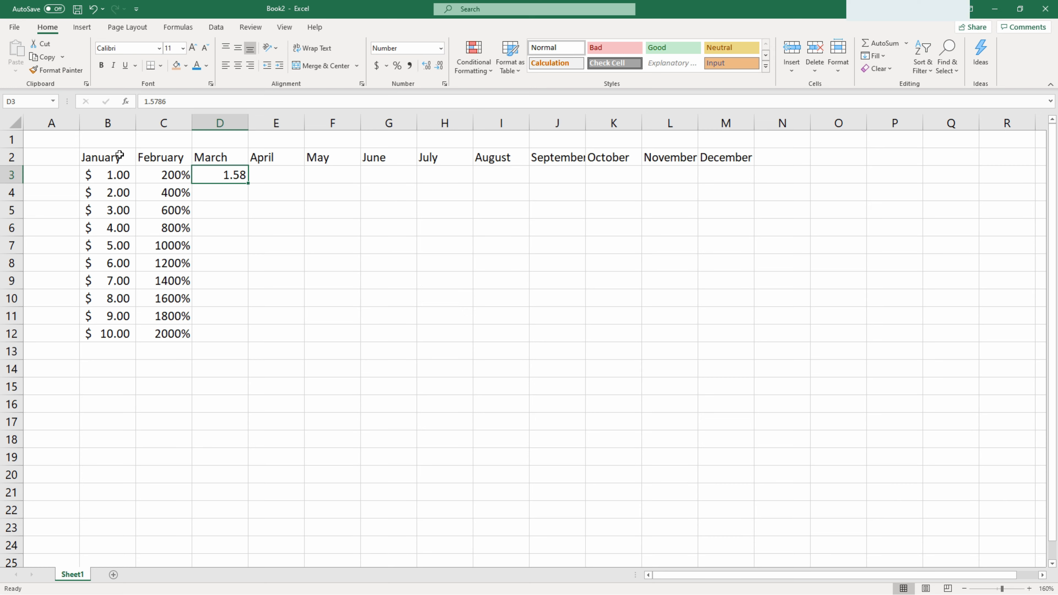
- Change the font of the month headings in row 2 to Algerian
{"action": "left_click_drag", "start_coordinate": [116, 157], "coordinate": [747, 157]}
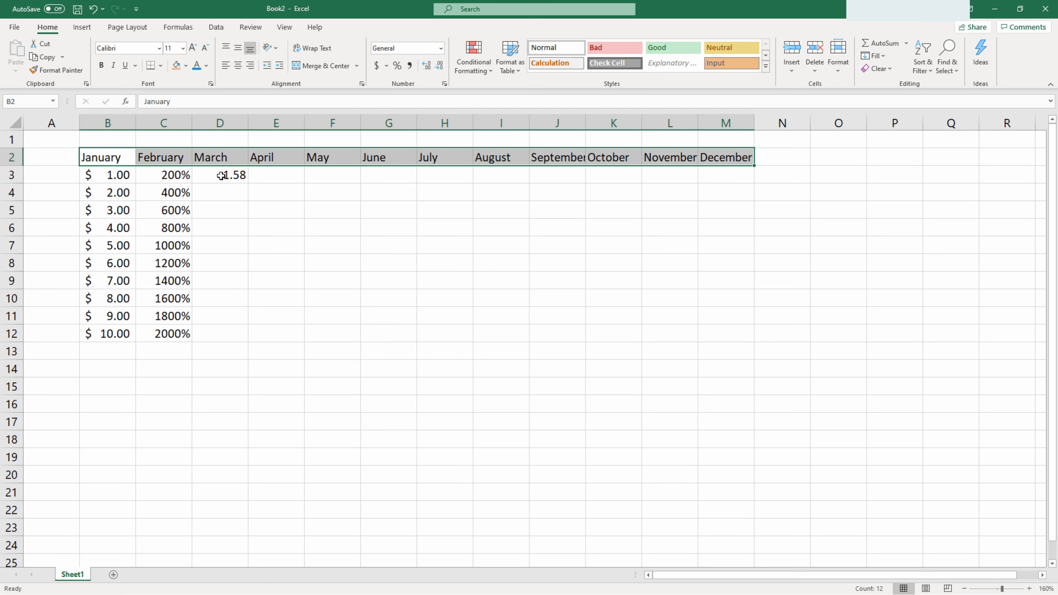
{"action": "left_click", "coordinate": [9, 157]}
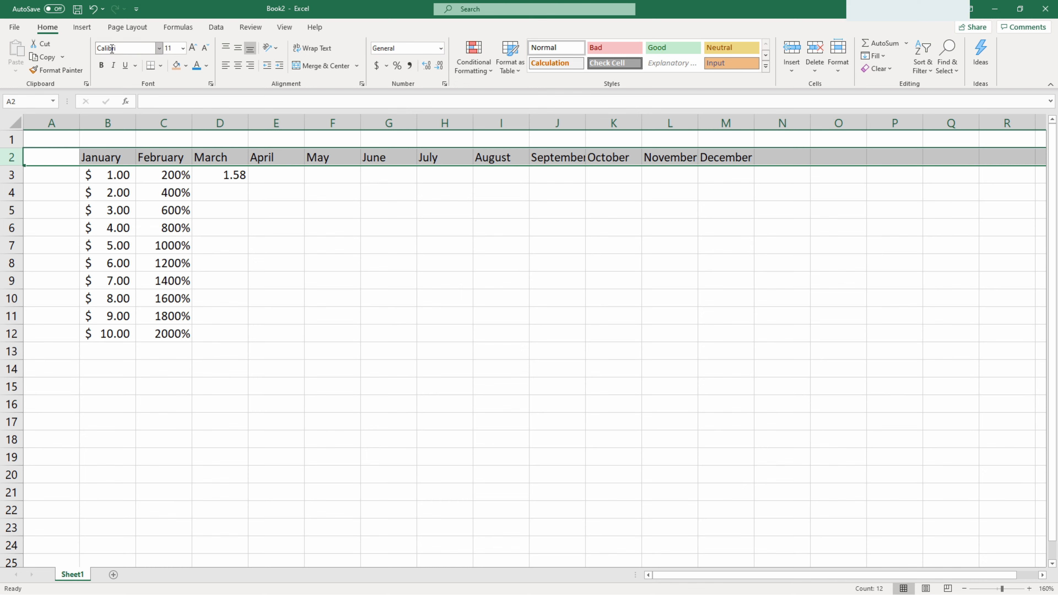
{"action": "left_click", "coordinate": [157, 48]}
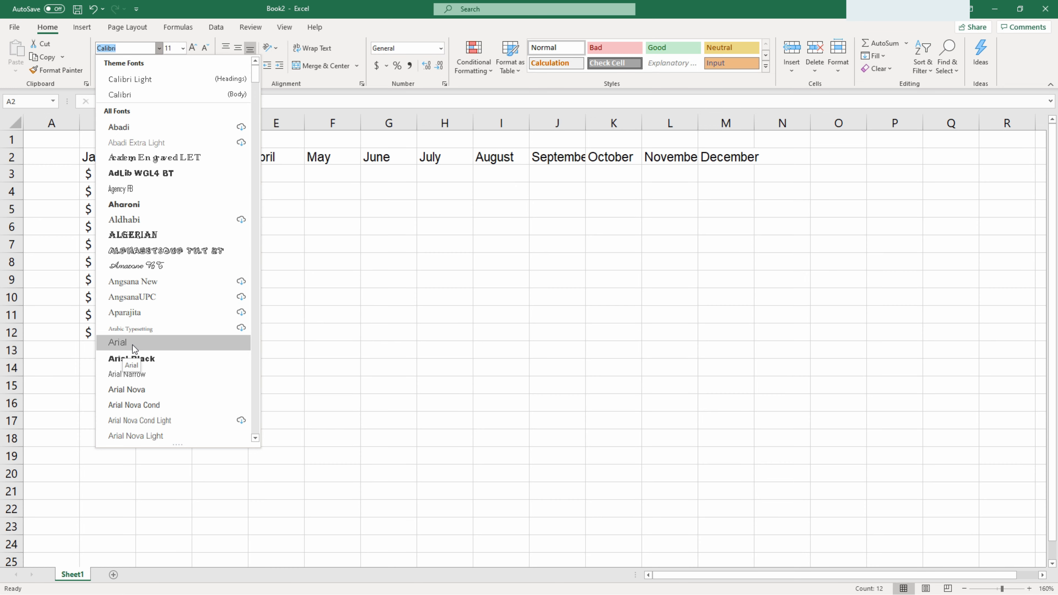
{"action": "left_click", "coordinate": [141, 235]}
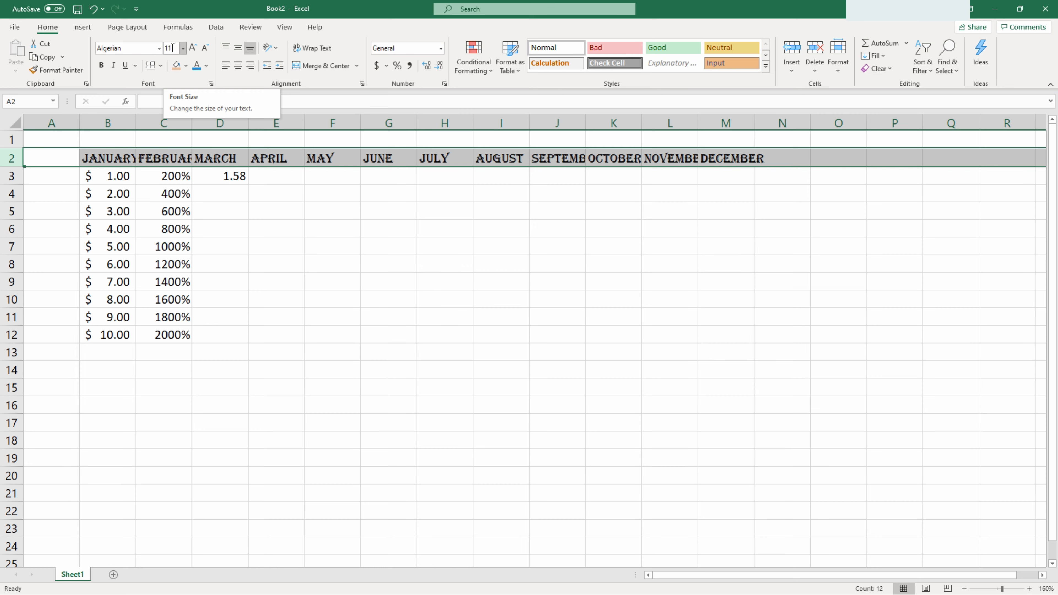
- Try font size 16 on the month headings in row 2 and settle on size 14
{"action": "left_click", "coordinate": [173, 48]}
{"action": "type", "text": "16"}
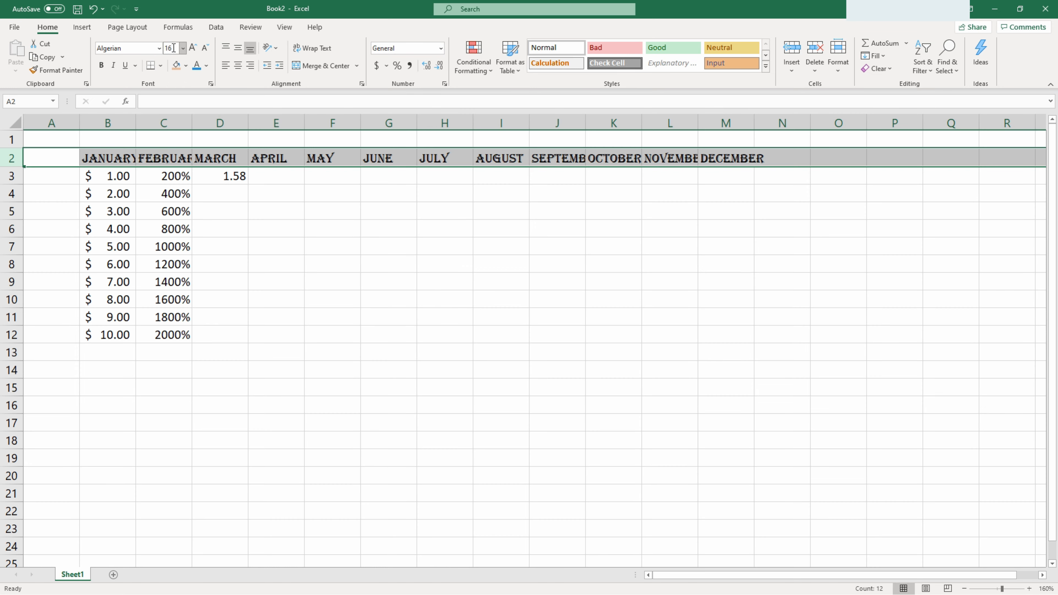
{"action": "key", "text": "Return"}
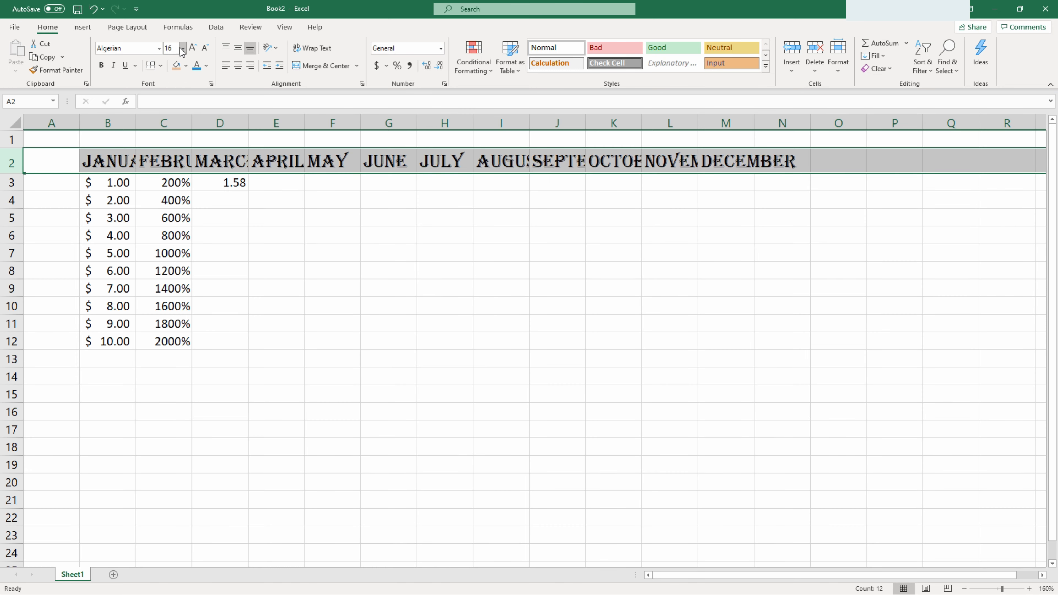
{"action": "left_click", "coordinate": [184, 49]}
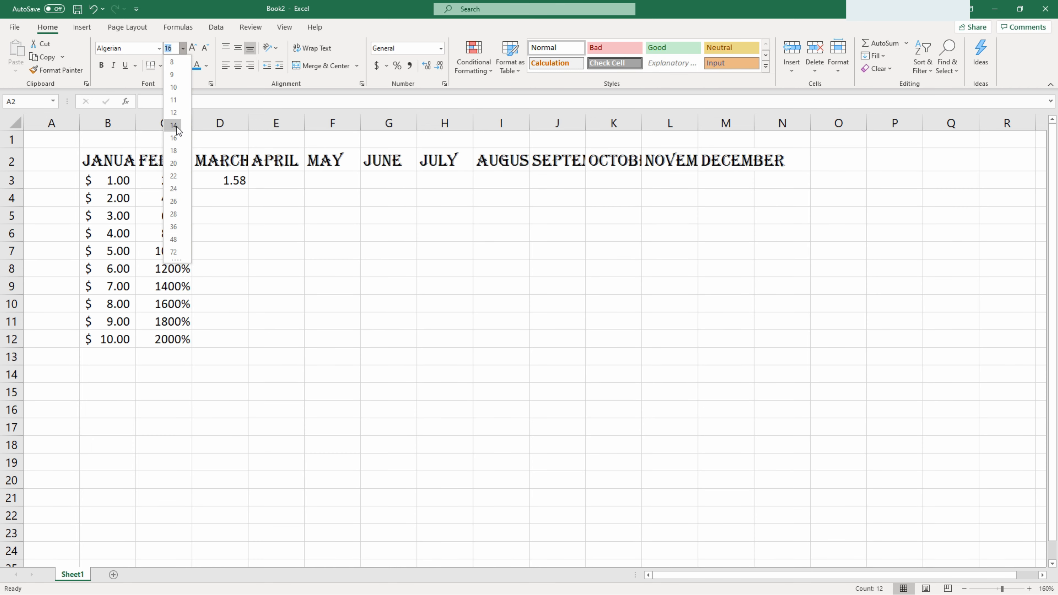
{"action": "left_click", "coordinate": [176, 127]}
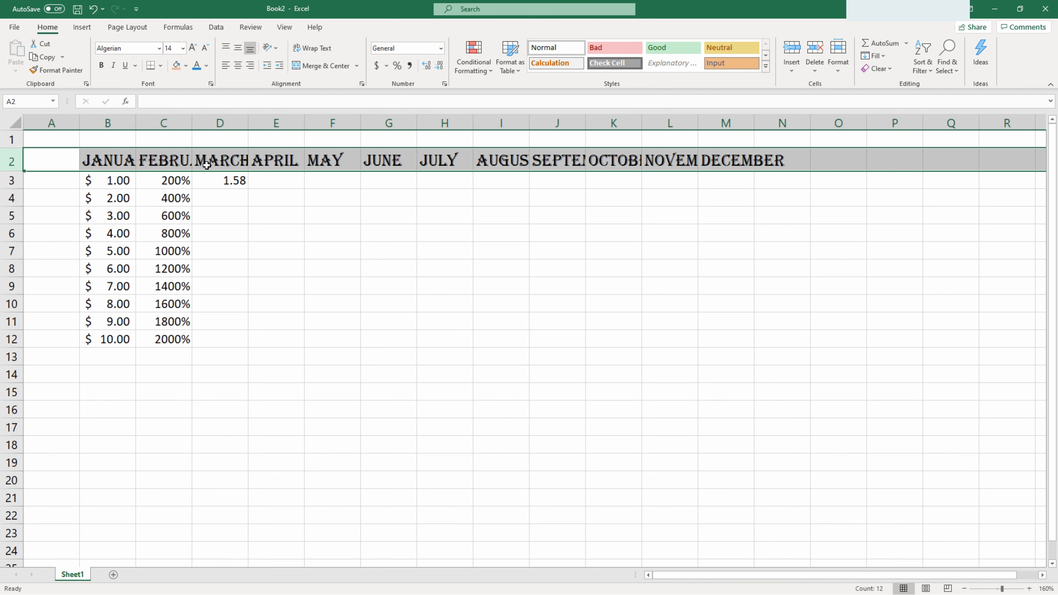
- Make the month headings in row 2 dark blue and bold, trying italic and underline but removing both
{"action": "left_click", "coordinate": [207, 66]}
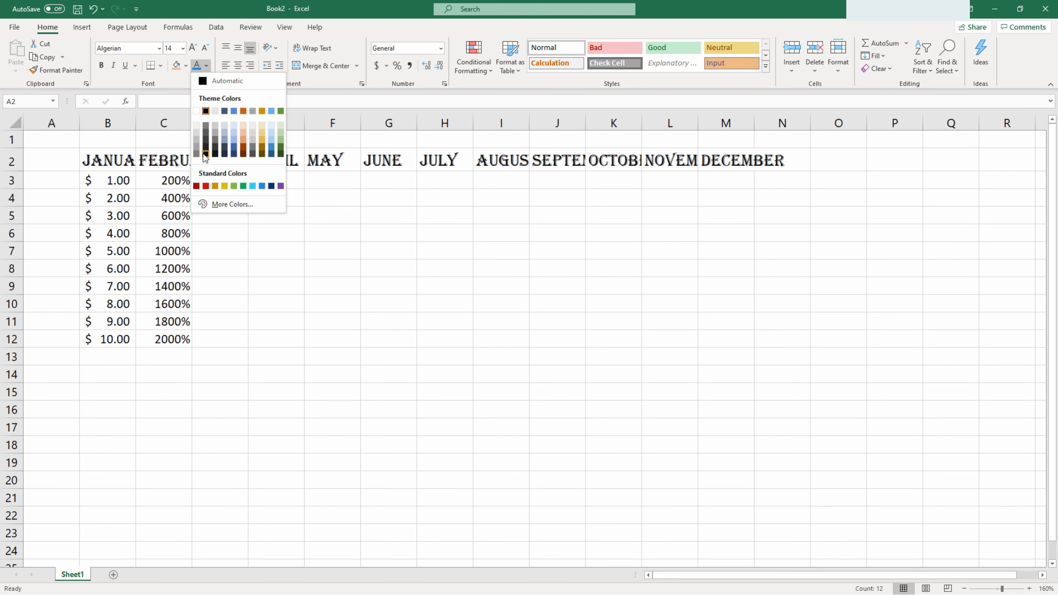
{"action": "left_click", "coordinate": [234, 153]}
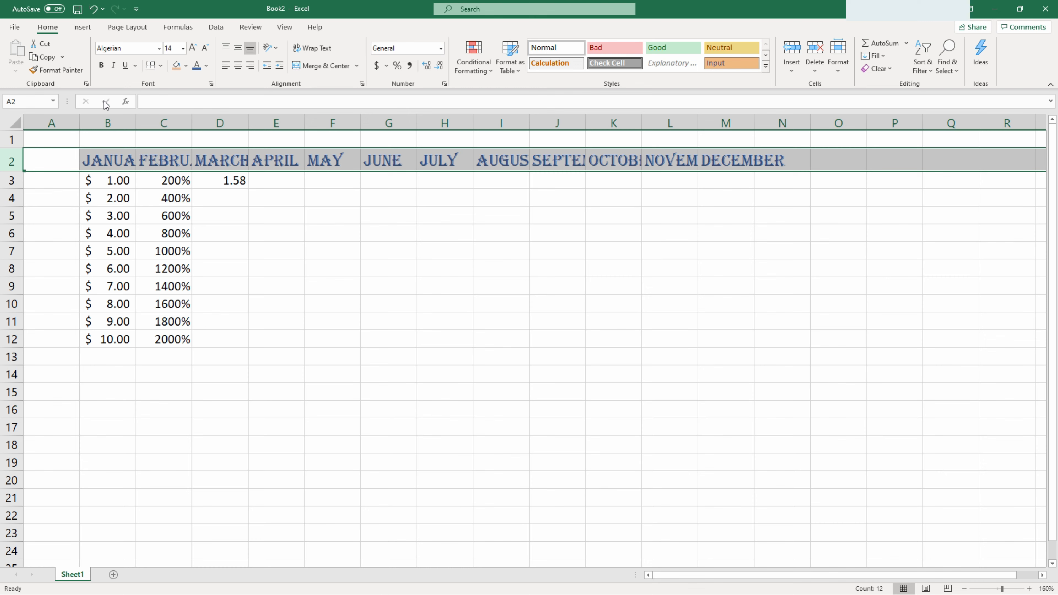
{"action": "left_click", "coordinate": [99, 67]}
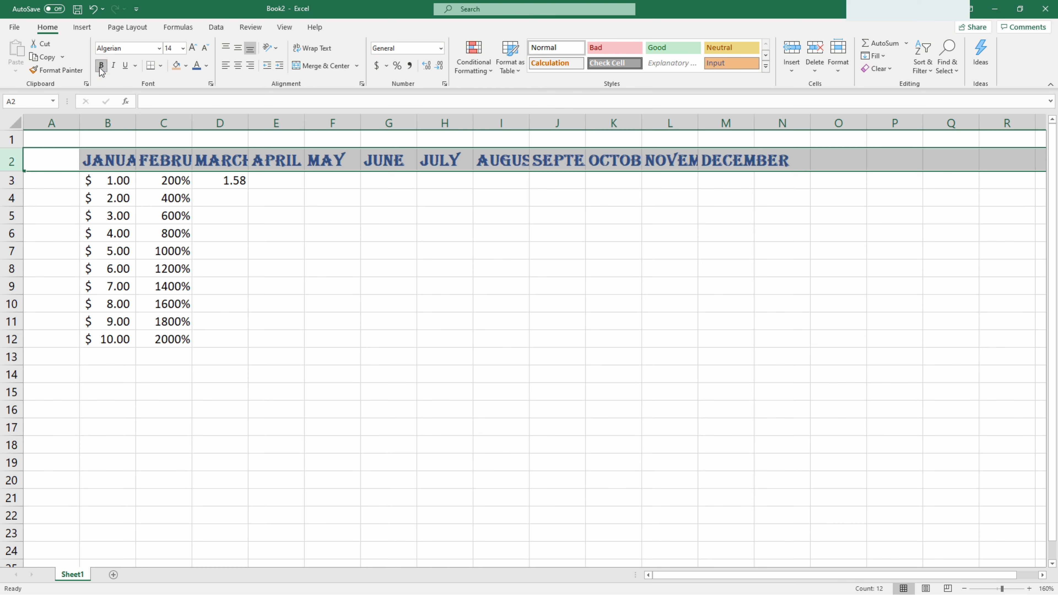
{"action": "left_click", "coordinate": [115, 62]}
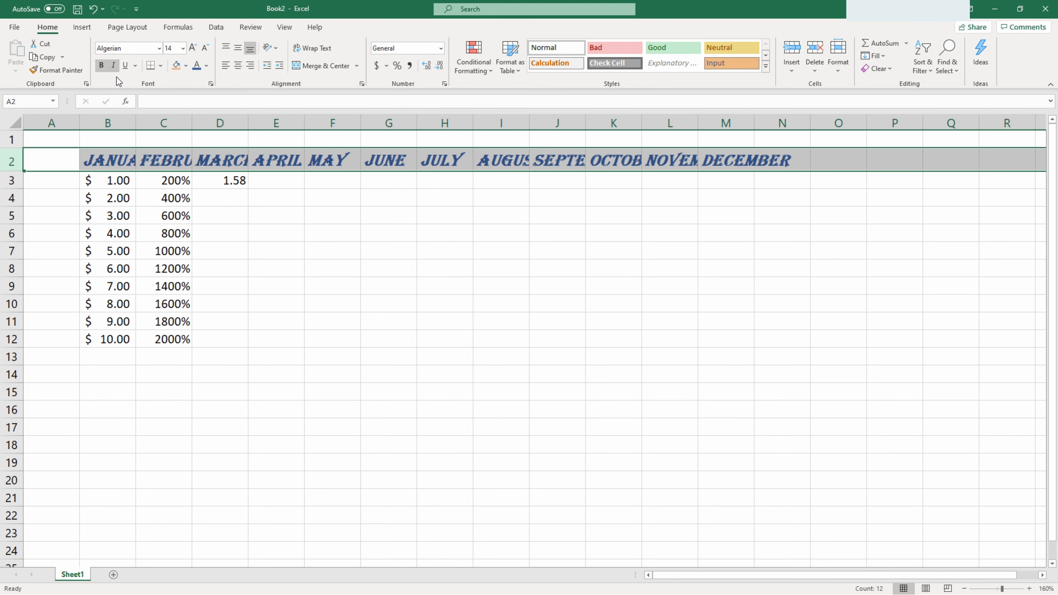
{"action": "left_click", "coordinate": [125, 66]}
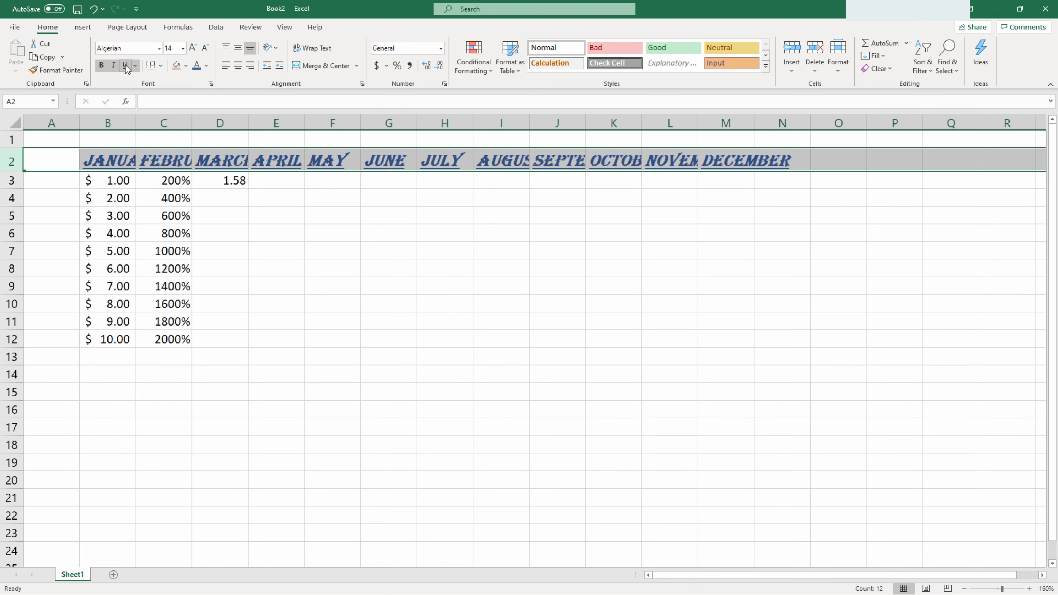
{"action": "left_click", "coordinate": [125, 65]}
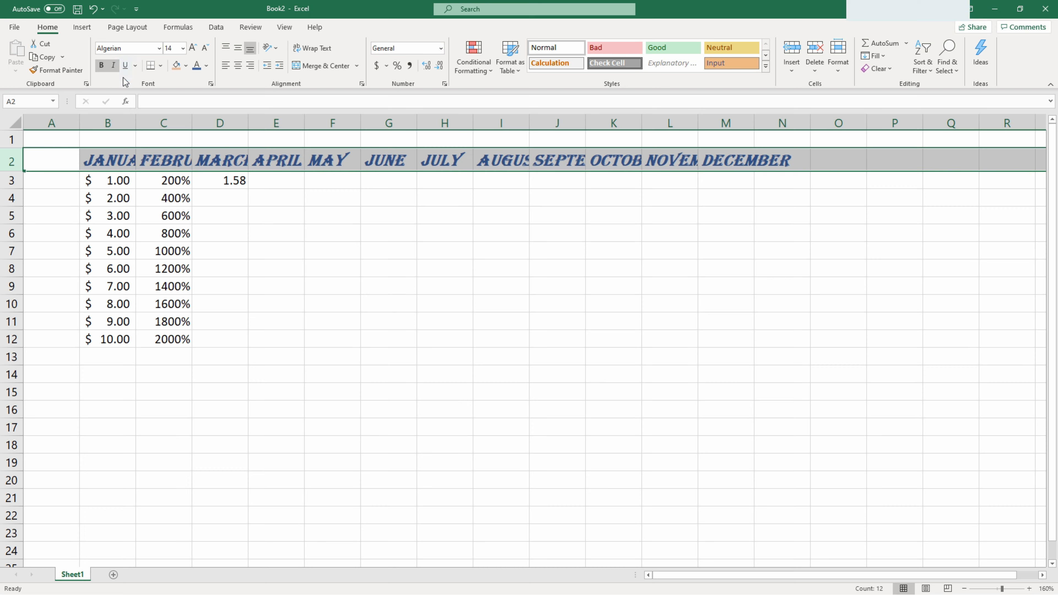
{"action": "left_click", "coordinate": [115, 66]}
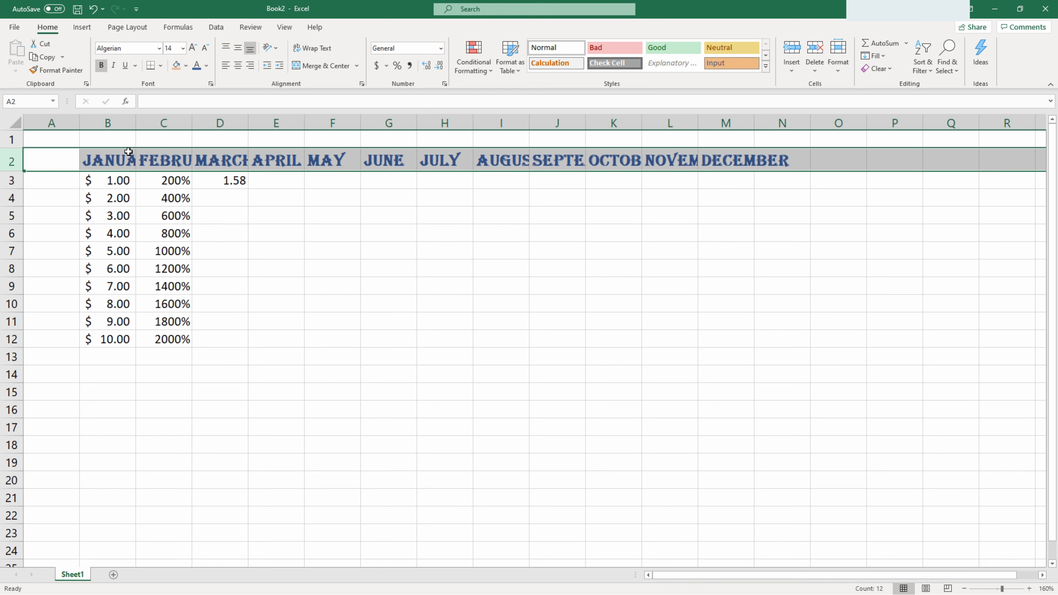
- Try manually widening column B to fit the January heading, and undo that resize
{"action": "left_click", "coordinate": [128, 156]}
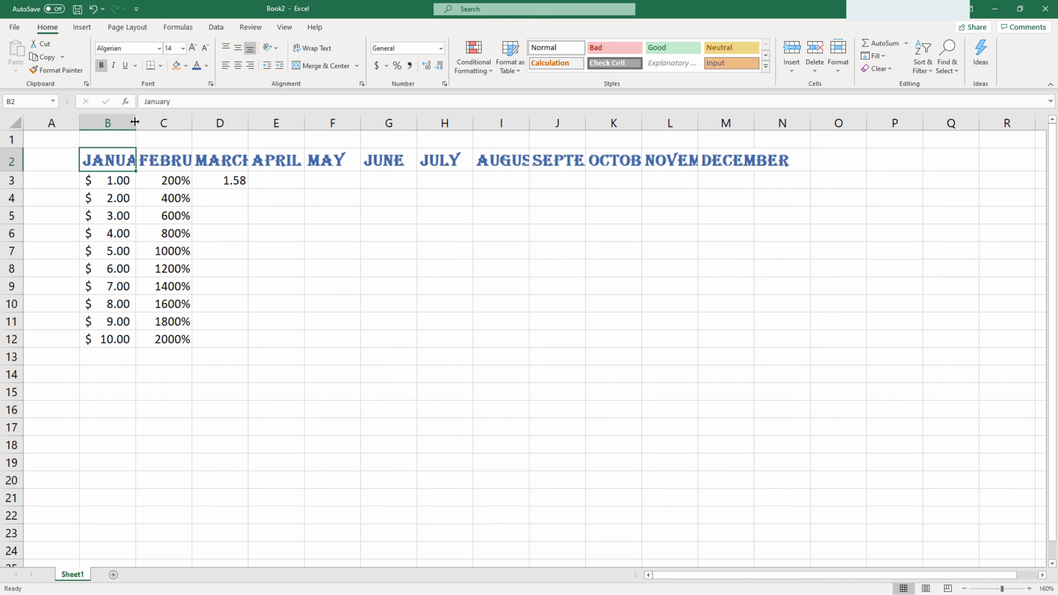
{"action": "left_click_drag", "start_coordinate": [135, 121], "coordinate": [135, 121]}
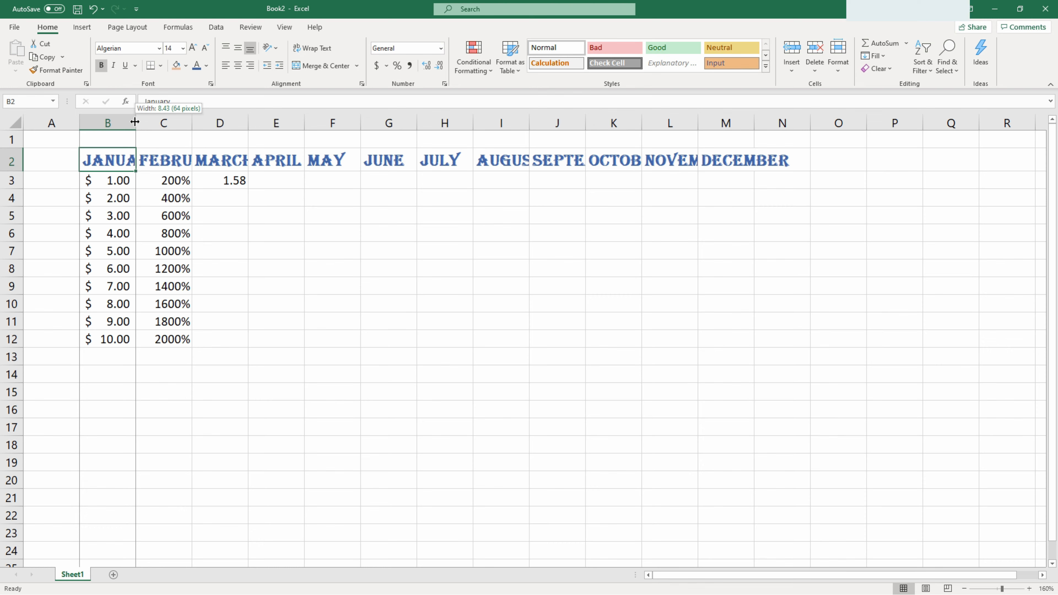
{"action": "left_click_drag", "start_coordinate": [135, 121], "coordinate": [182, 121]}
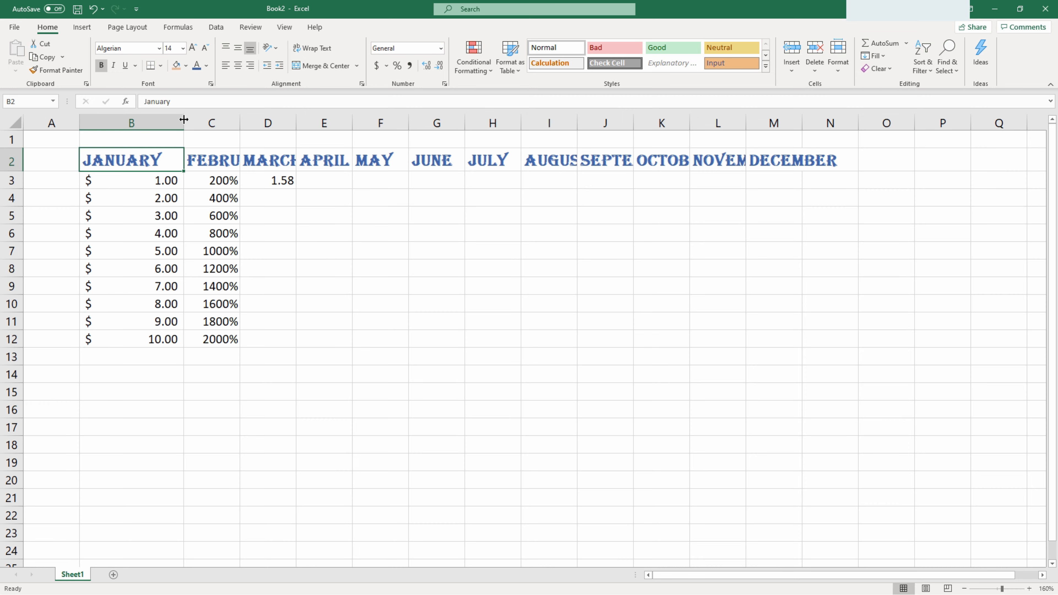
{"action": "key", "text": "ctrl+z"}
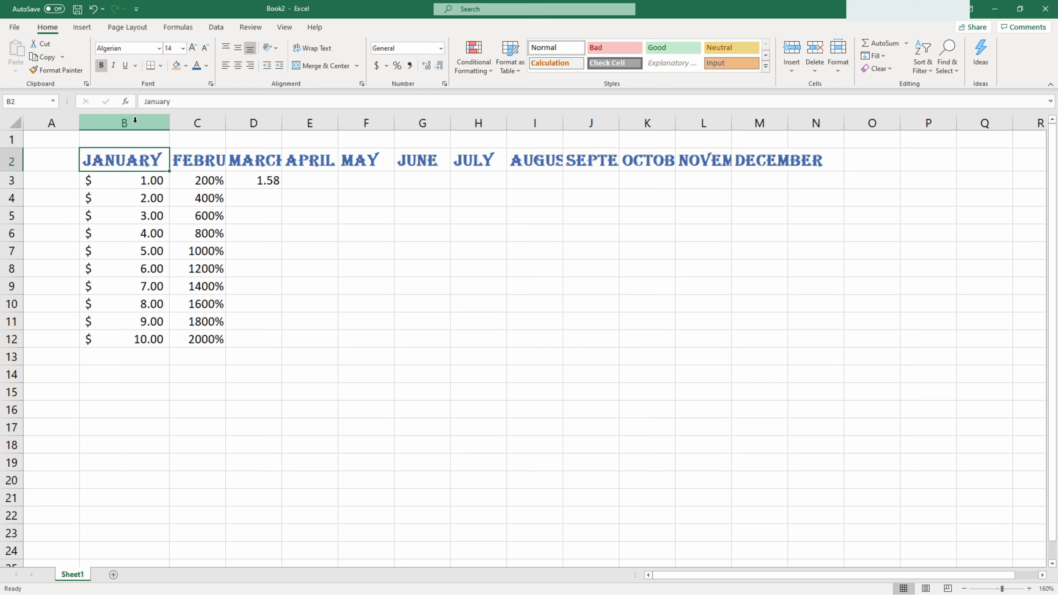
- Auto-fit columns B through M to their contents and check the width of the September column
{"action": "left_click_drag", "start_coordinate": [136, 120], "coordinate": [781, 117]}
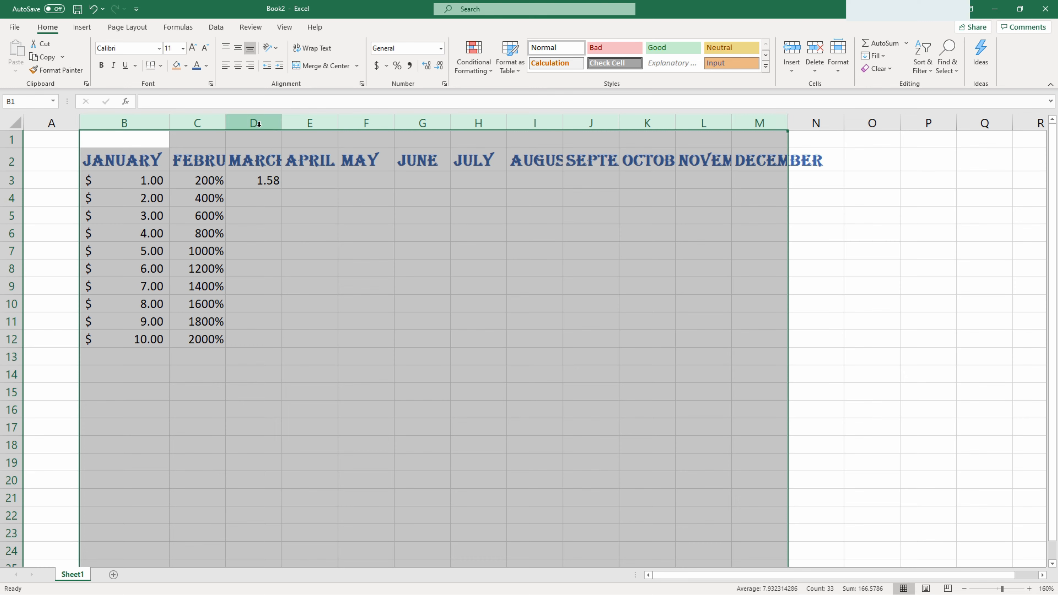
{"action": "double_click", "coordinate": [394, 123]}
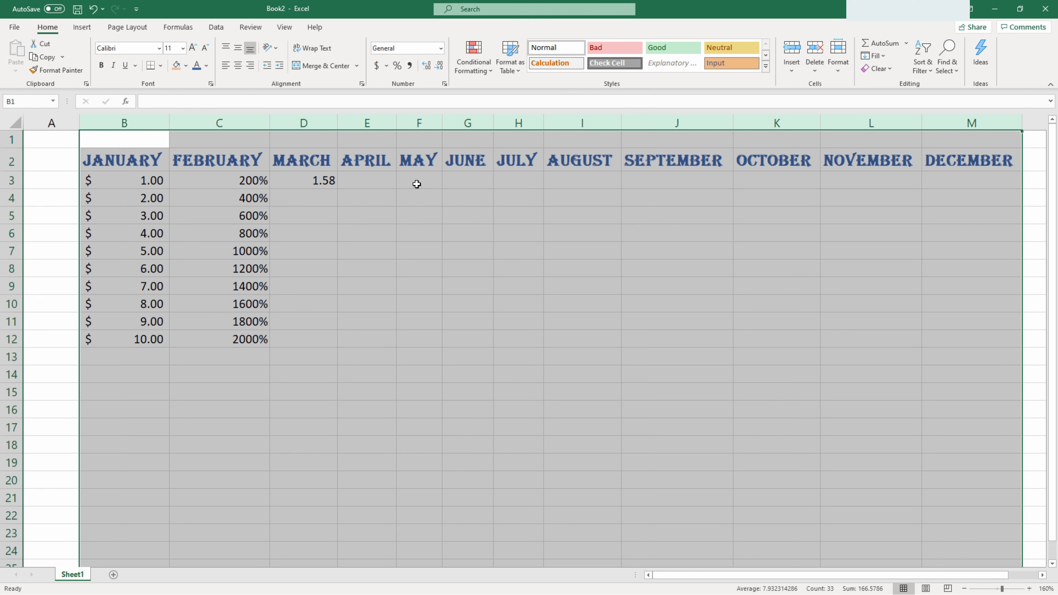
{"action": "left_click", "coordinate": [716, 158]}
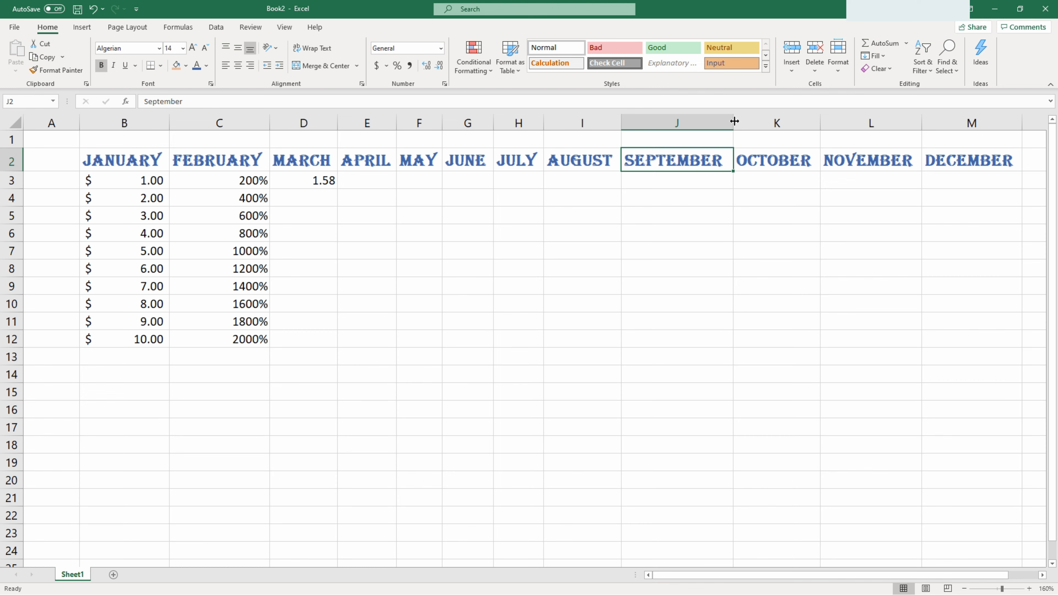
{"action": "left_click_drag", "start_coordinate": [733, 121], "coordinate": [733, 121]}
- Set a uniform column width of 17.43 for columns B through M
{"action": "left_click_drag", "start_coordinate": [159, 122], "coordinate": [938, 111]}
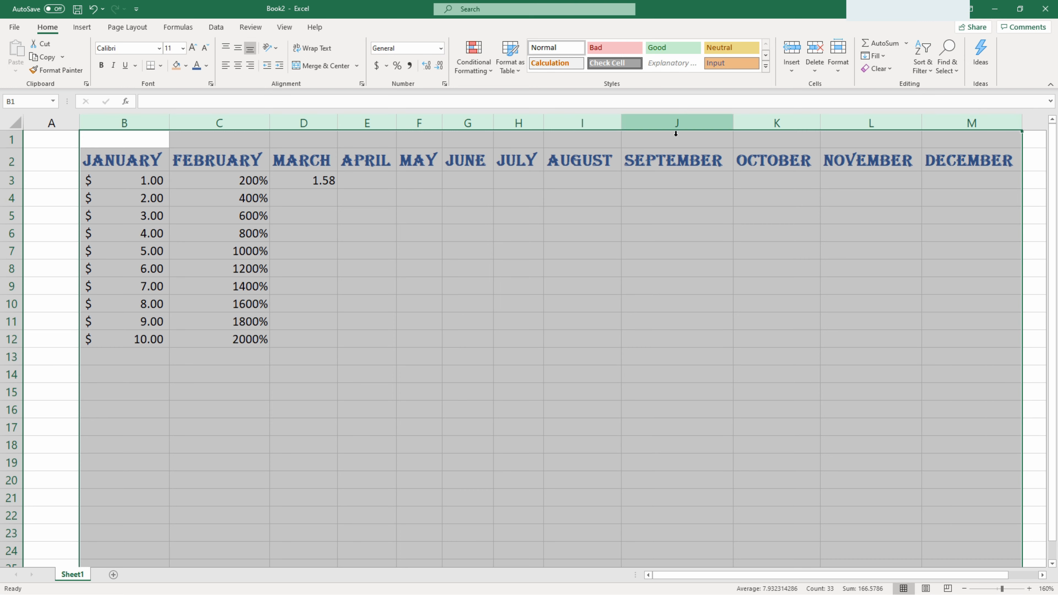
{"action": "right_click", "coordinate": [668, 122]}
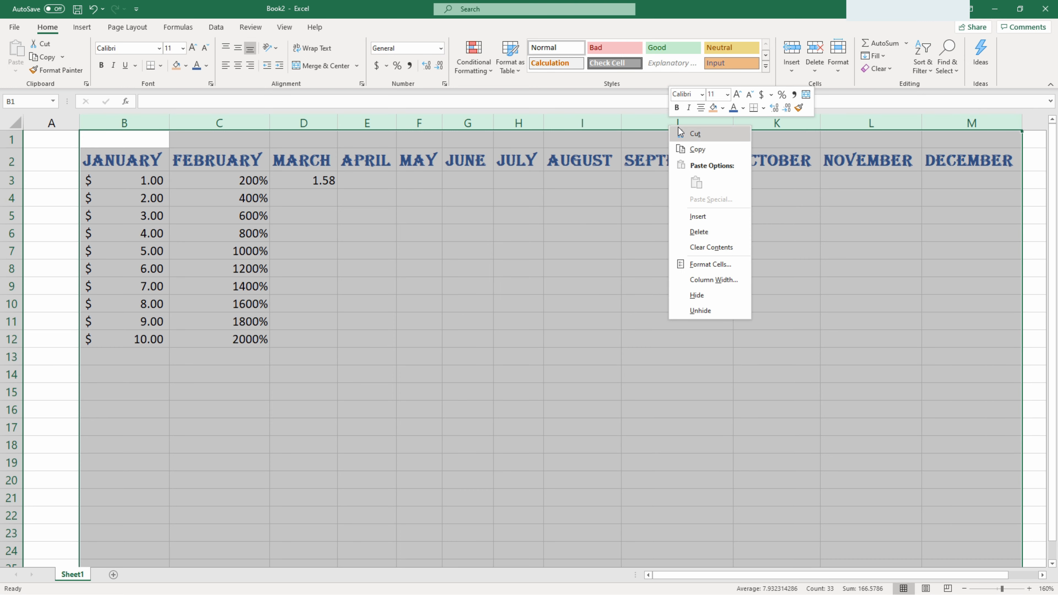
{"action": "left_click", "coordinate": [704, 280]}
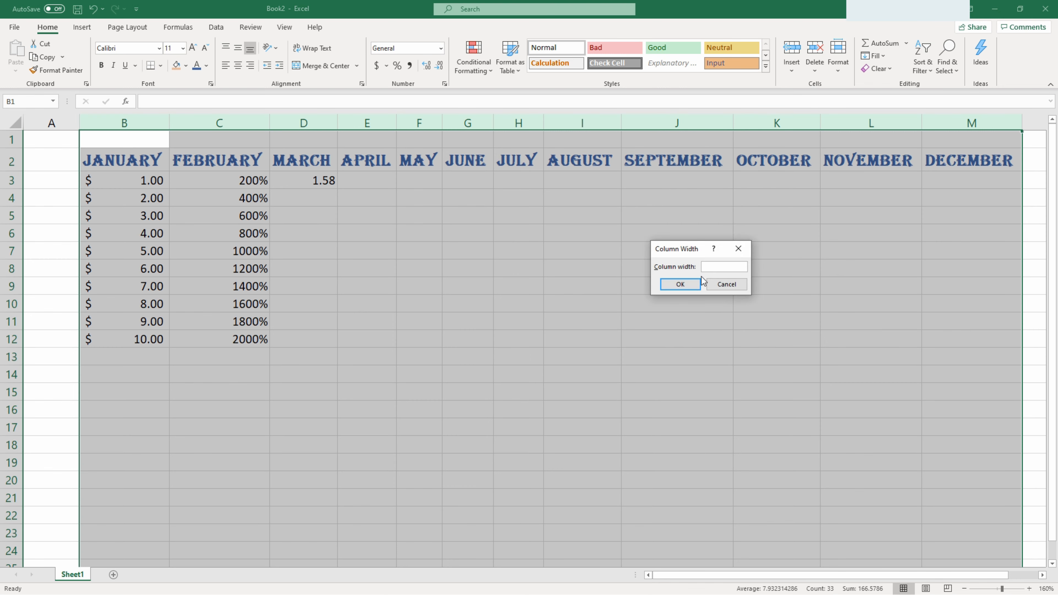
{"action": "type", "text": "17.43"}
{"action": "key", "text": "Return"}
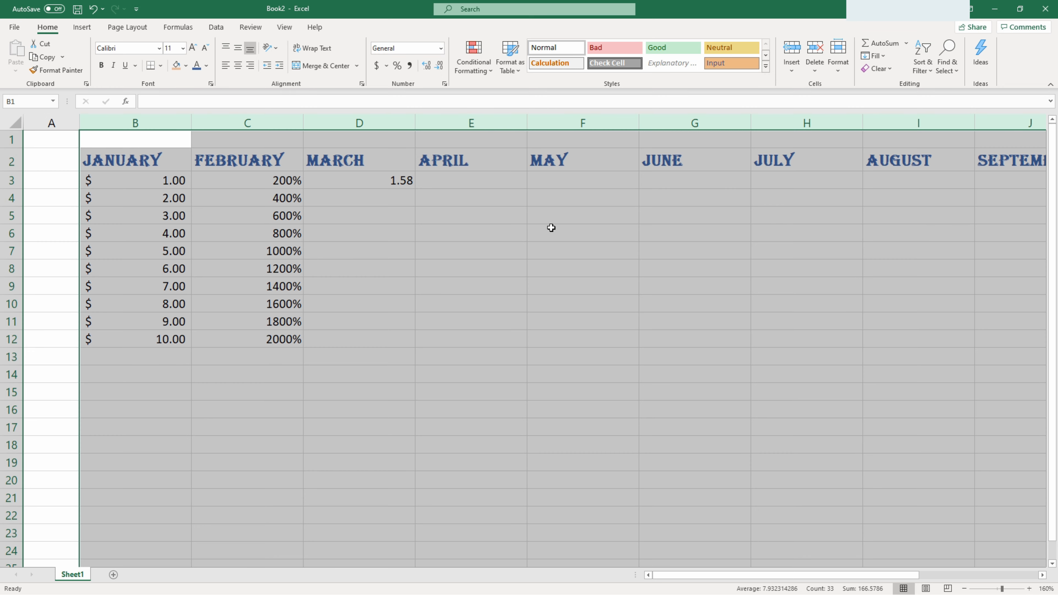
- Center the month headings in row 2 horizontally within their cells
{"action": "scroll", "coordinate": [551, 228], "scroll_direction": "down", "scroll_amount": 1}
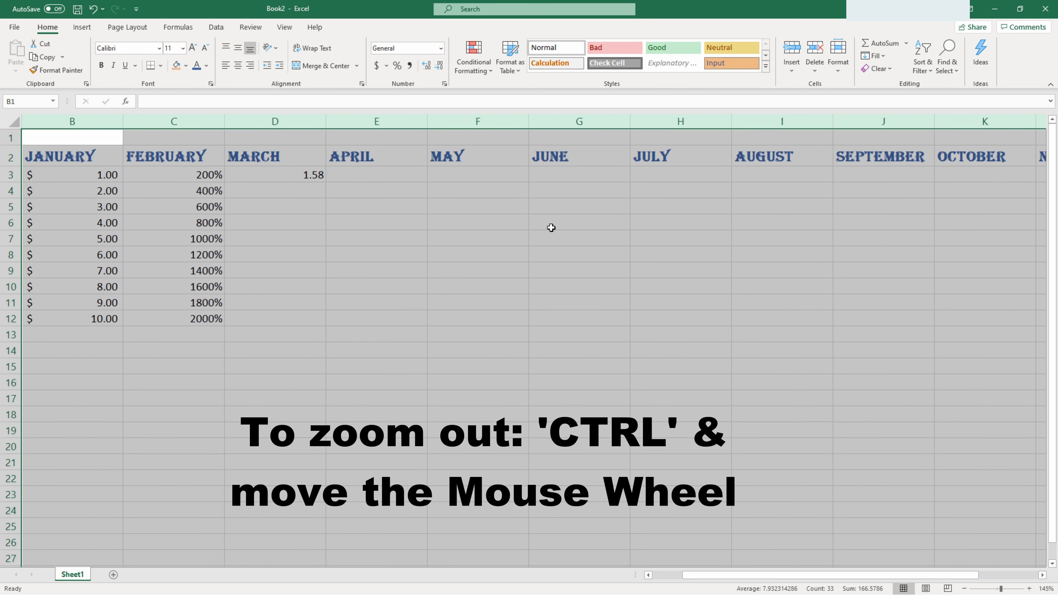
{"action": "scroll", "coordinate": [551, 227], "scroll_direction": "down", "scroll_amount": 2}
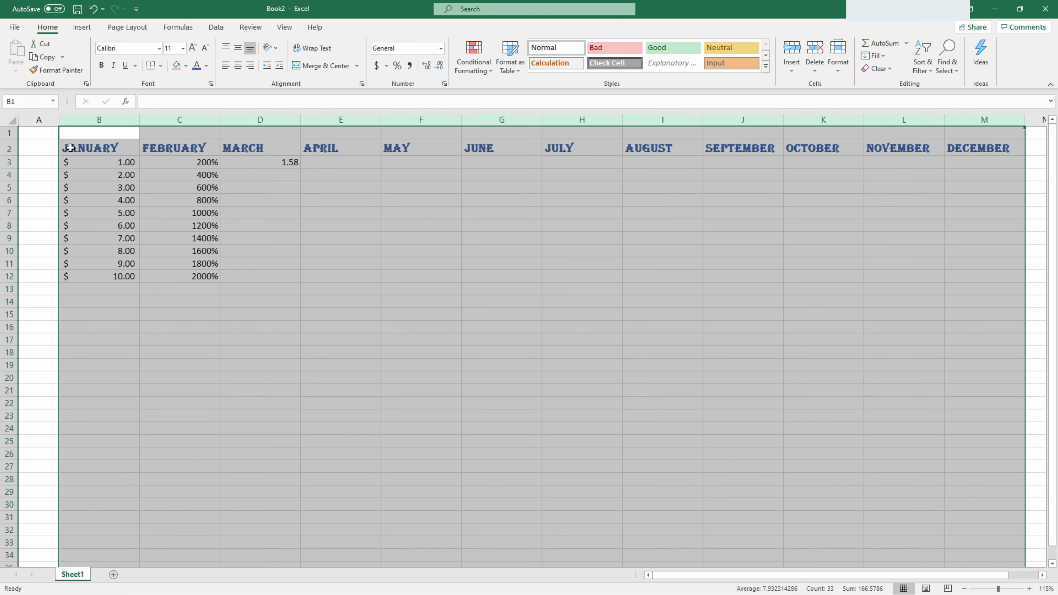
{"action": "left_click", "coordinate": [7, 148]}
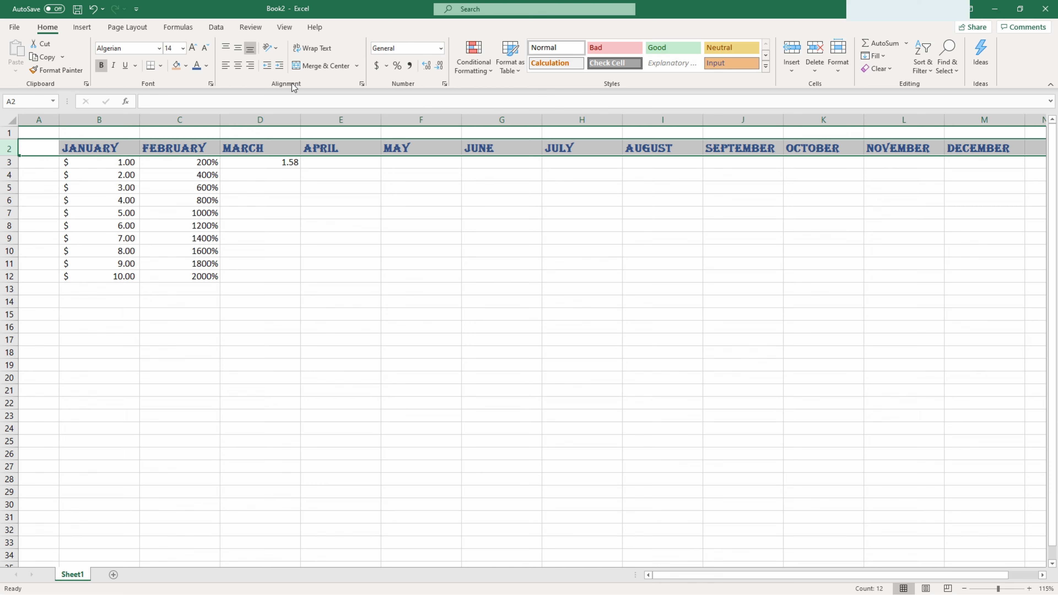
{"action": "left_click", "coordinate": [239, 67]}
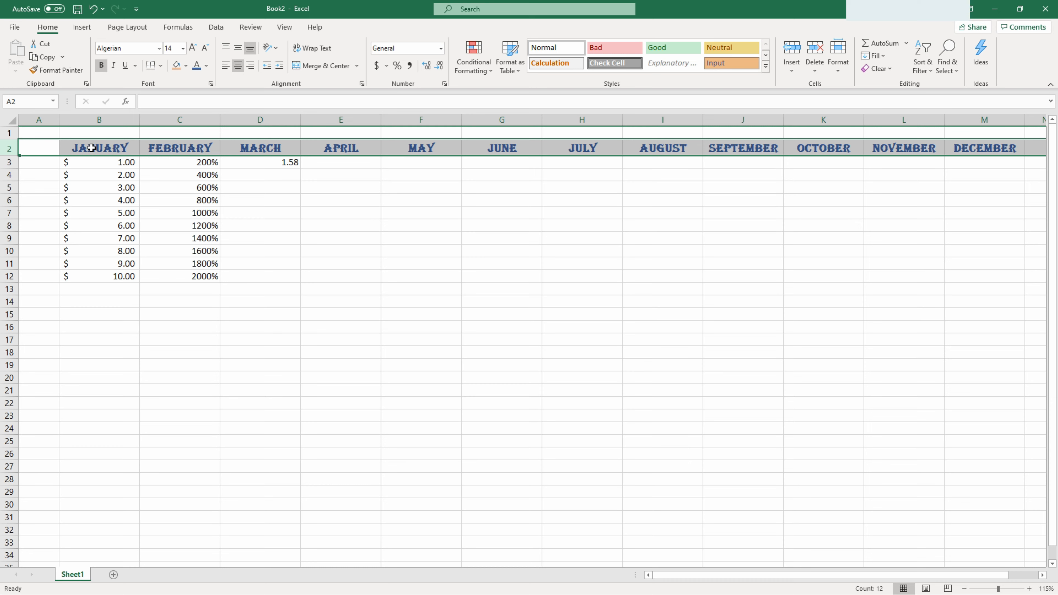
- Fill the month heading cells B2:M2 with a light orange background
{"action": "left_click_drag", "start_coordinate": [91, 147], "coordinate": [956, 148]}
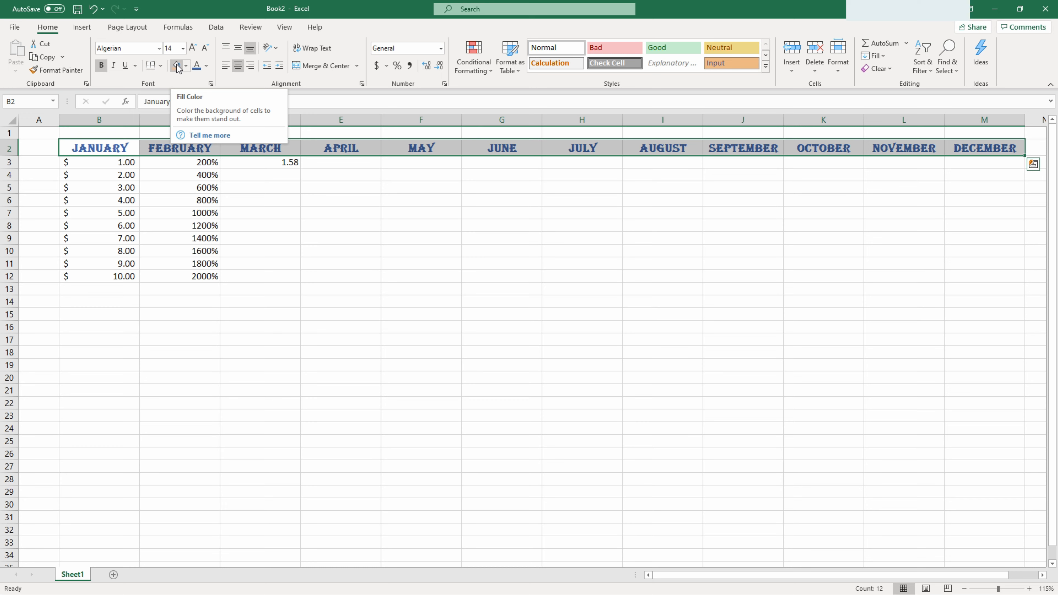
{"action": "left_click", "coordinate": [187, 67]}
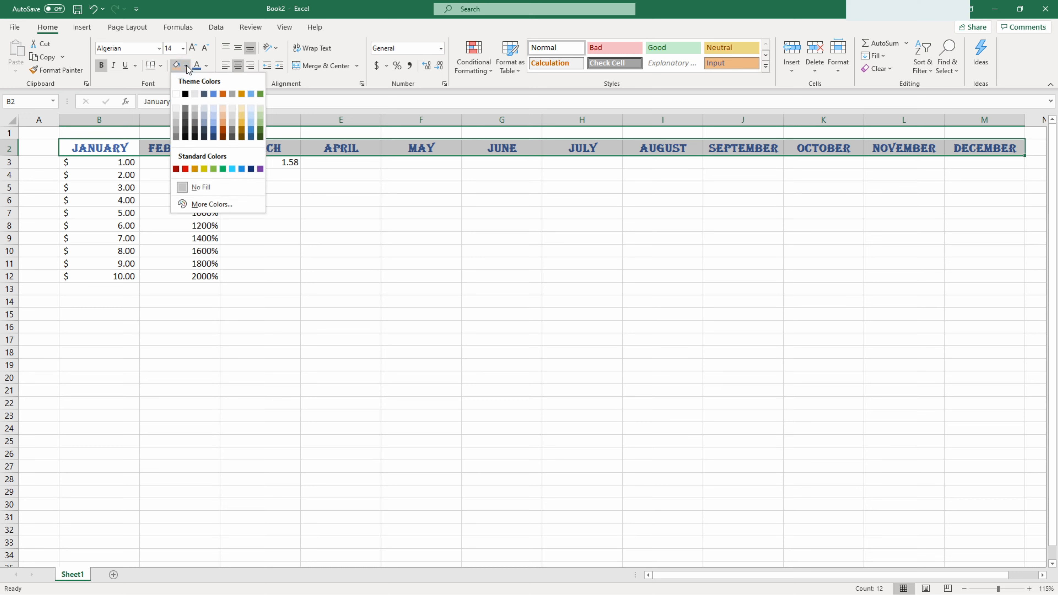
{"action": "left_click", "coordinate": [224, 119]}
{"action": "left_click", "coordinate": [273, 178]}
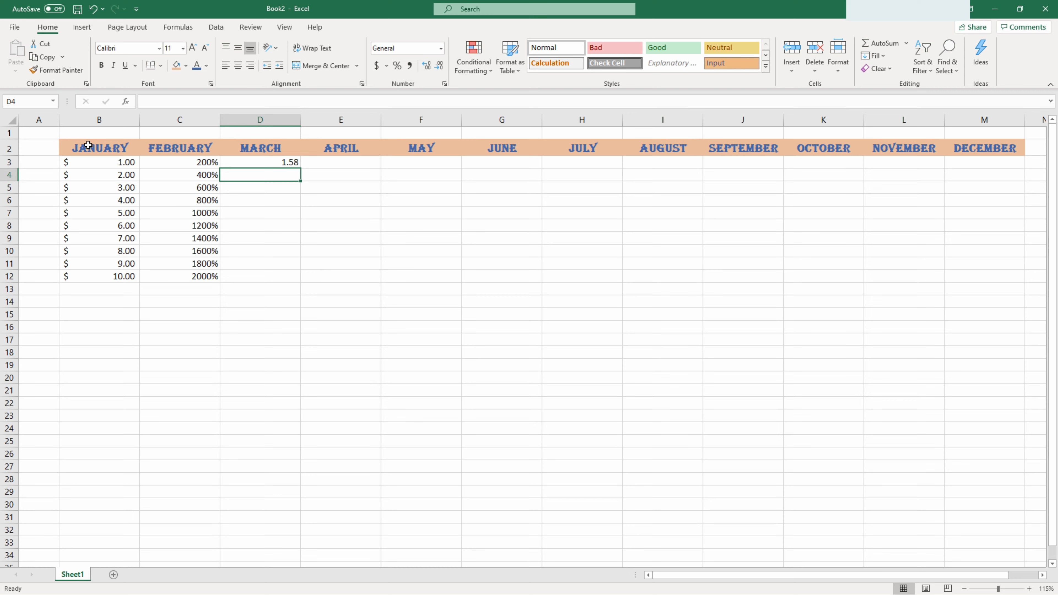
- Apply All Borders to the whole table range B2:M12, covering the month headings and the rows below them
{"action": "left_click_drag", "start_coordinate": [88, 145], "coordinate": [980, 270]}
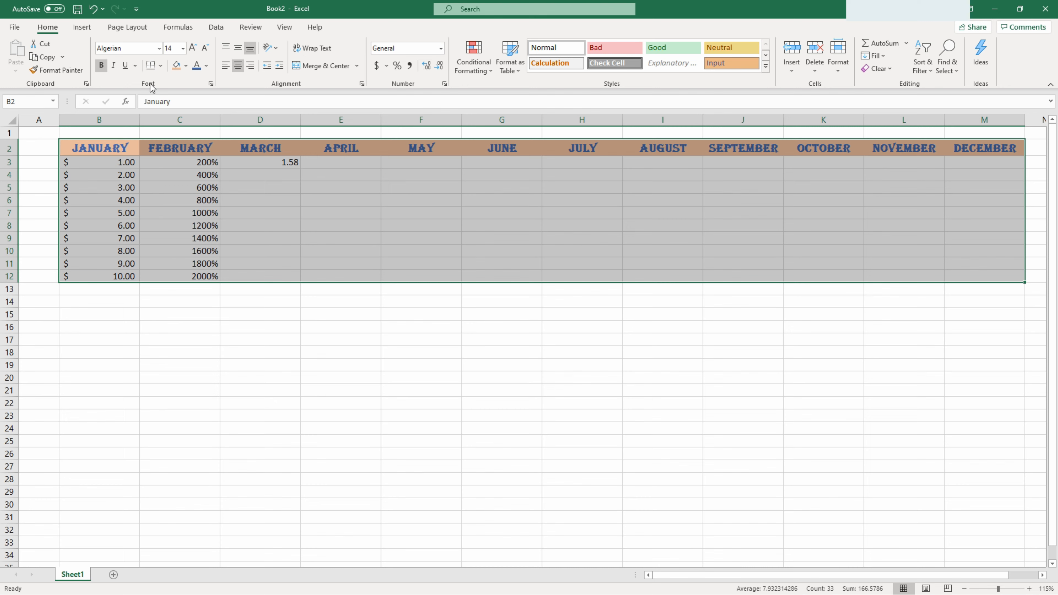
{"action": "left_click", "coordinate": [161, 67]}
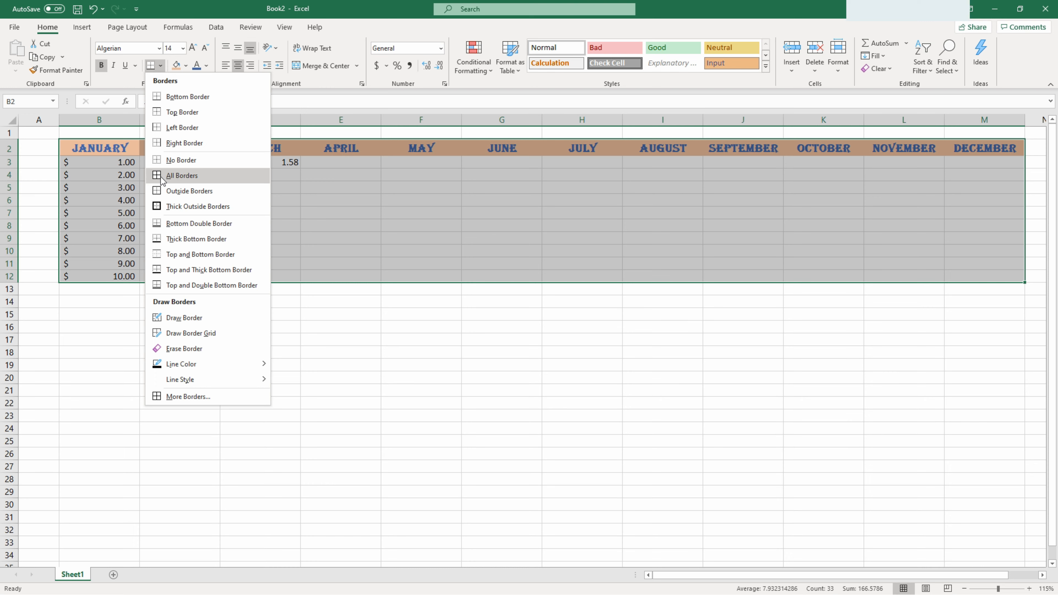
{"action": "left_click", "coordinate": [175, 180]}
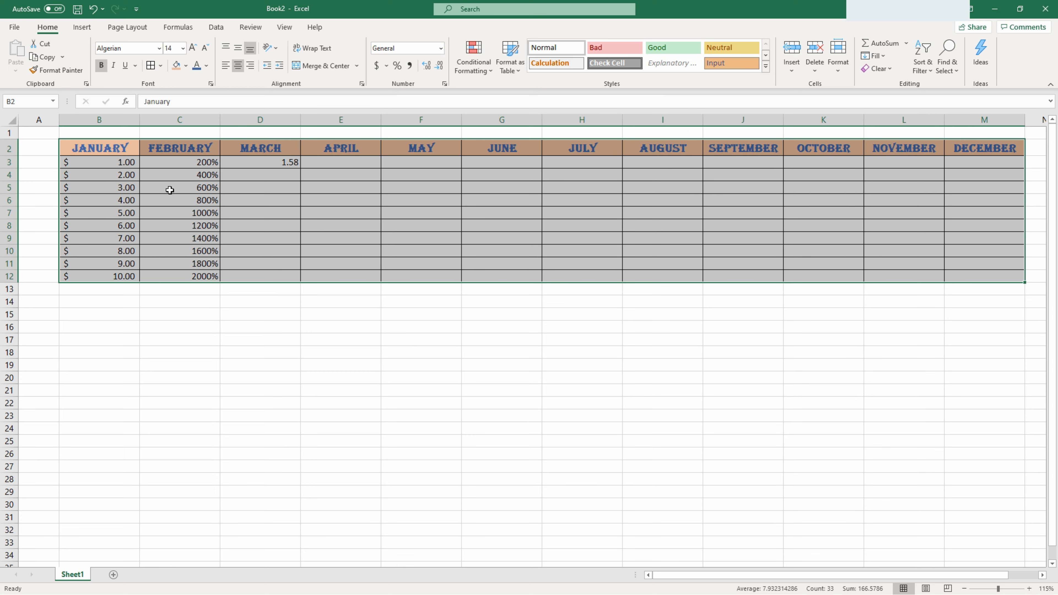
{"action": "left_click", "coordinate": [291, 183]}
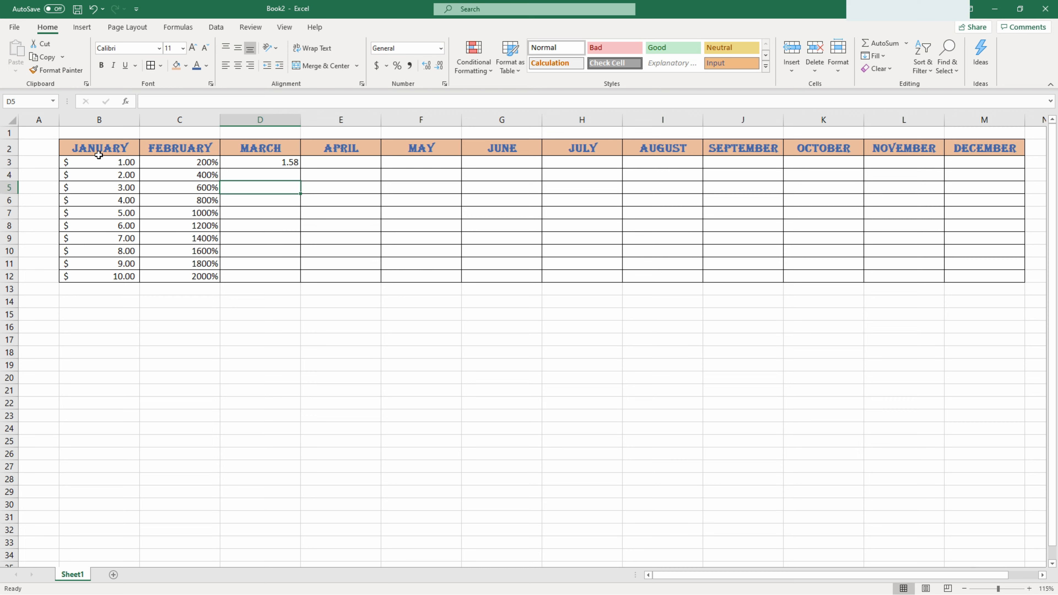
- Add a thick bottom border beneath the month headings in B2:M2 and return to cell A1
{"action": "left_click_drag", "start_coordinate": [92, 149], "coordinate": [966, 147]}
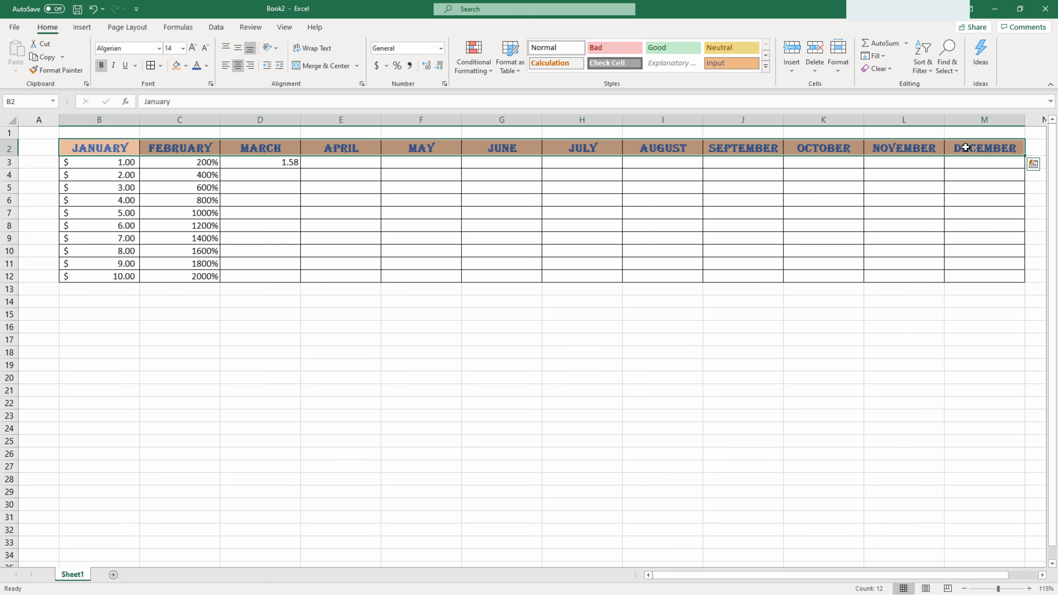
{"action": "left_click", "coordinate": [161, 66]}
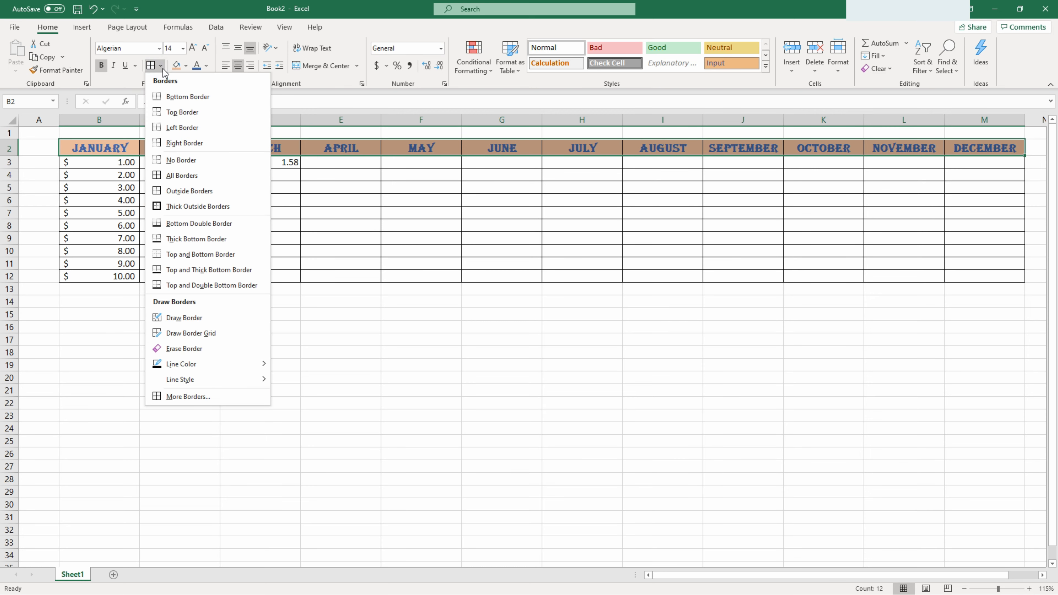
{"action": "left_click", "coordinate": [183, 238]}
{"action": "left_click", "coordinate": [333, 354]}
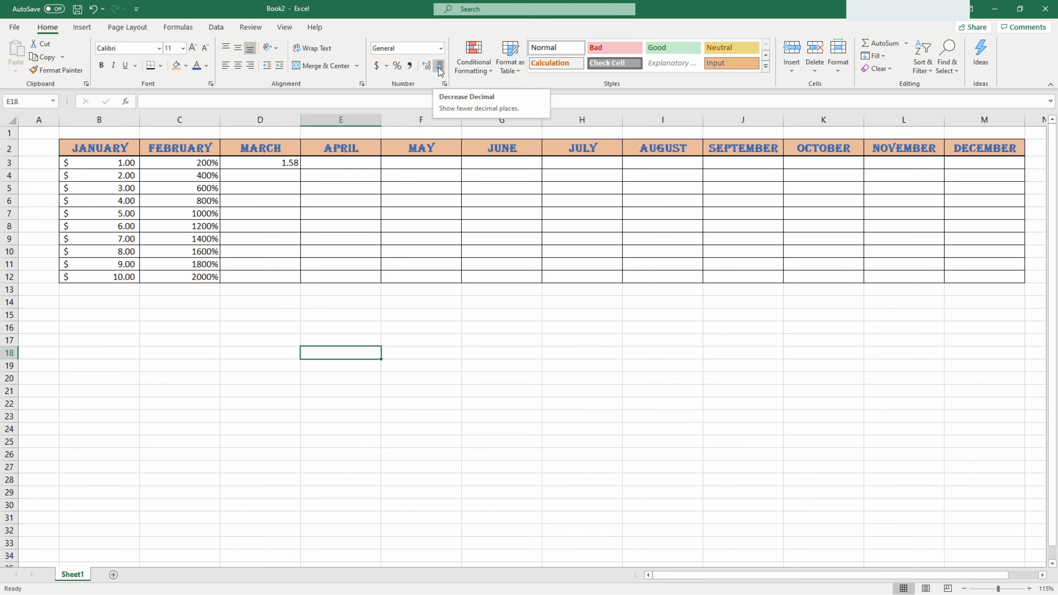
{"action": "key", "text": "ctrl+Home"}
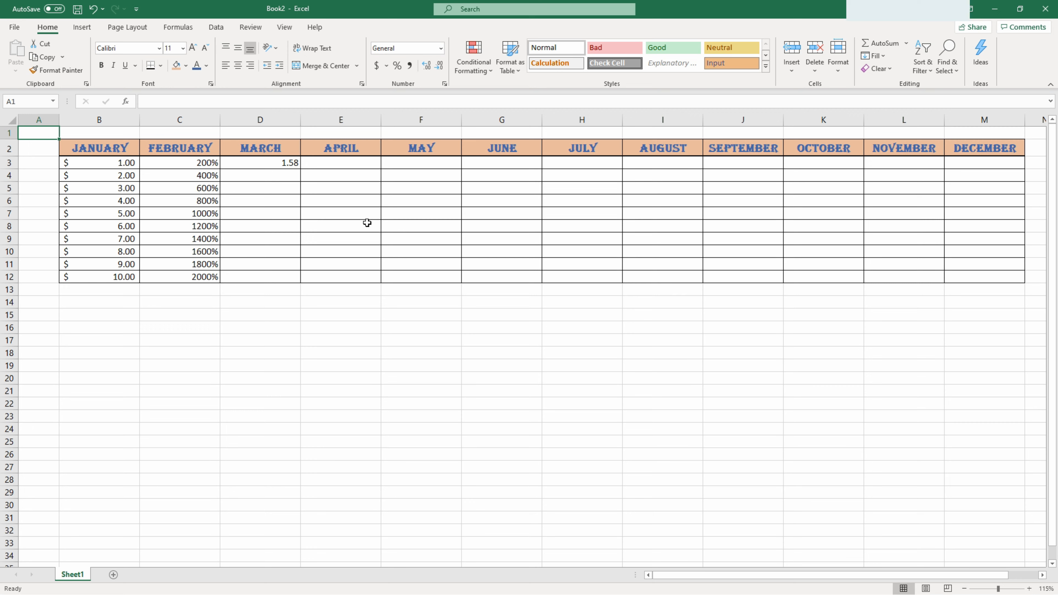